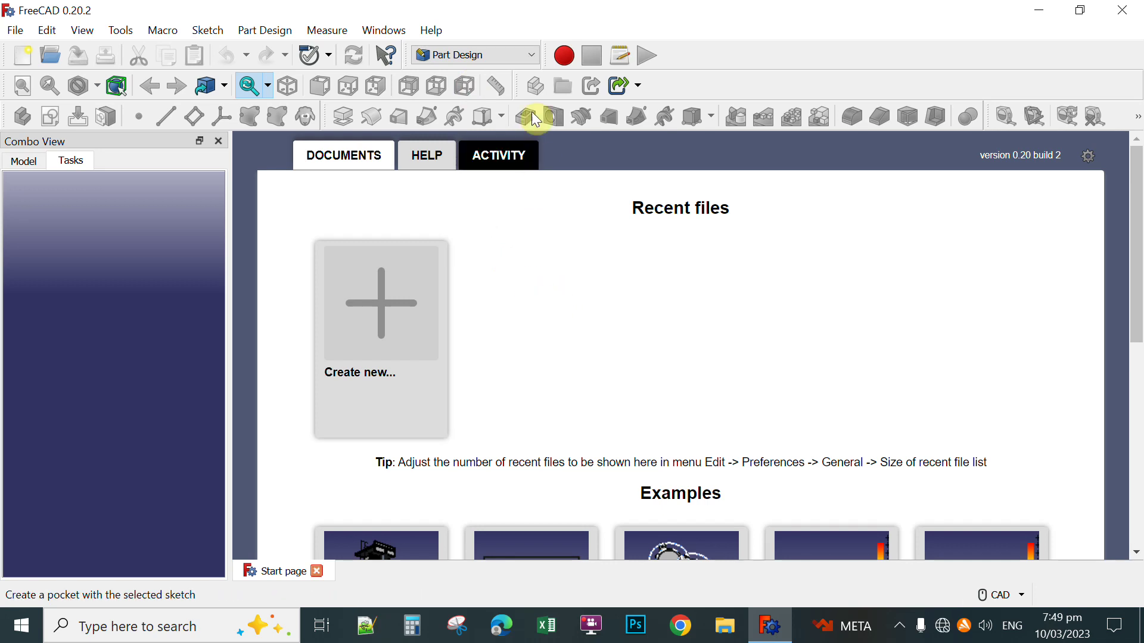
Create a new document in the Part Design workbench and add a body to it
click(536, 56)
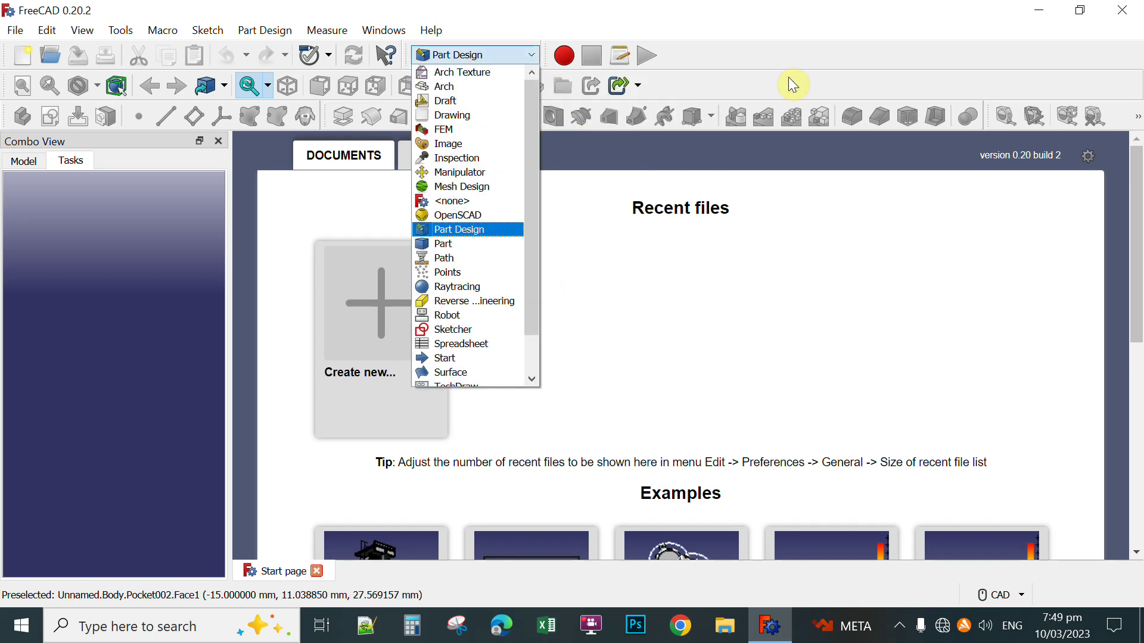
click(468, 233)
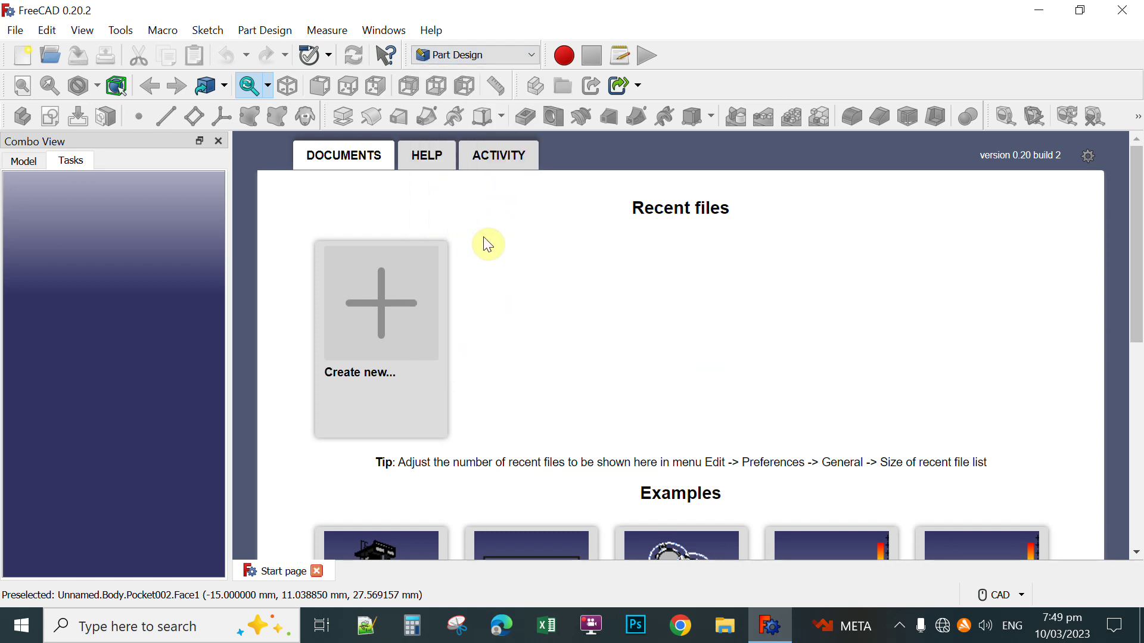
click(384, 310)
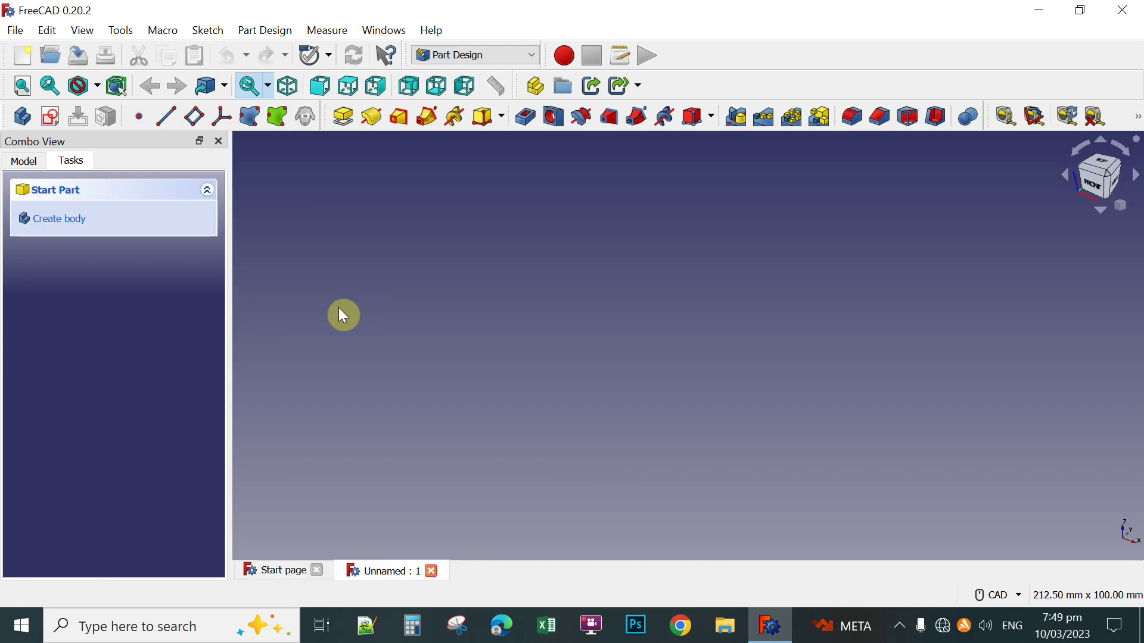
click(61, 220)
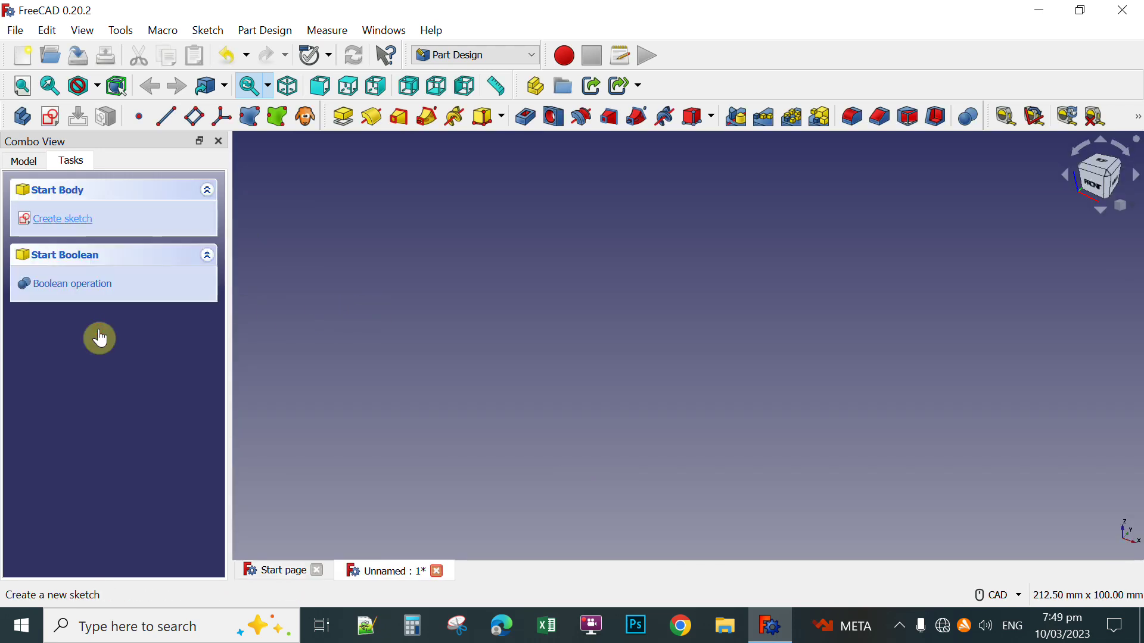
Start a new sketch on the XY base plane of the body
click(55, 221)
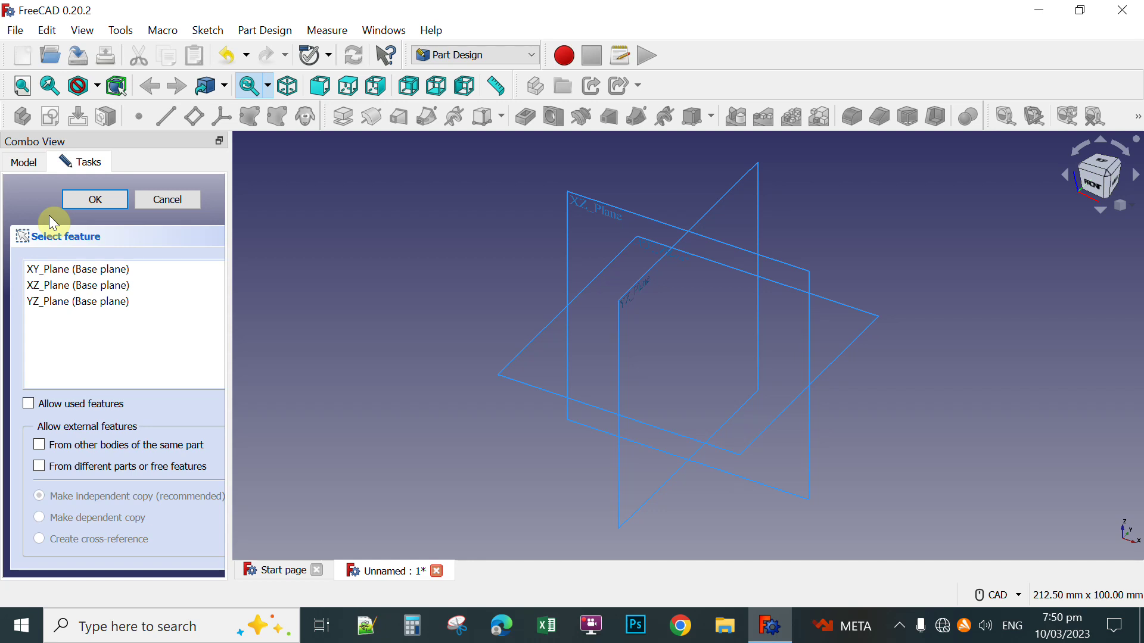
click(63, 271)
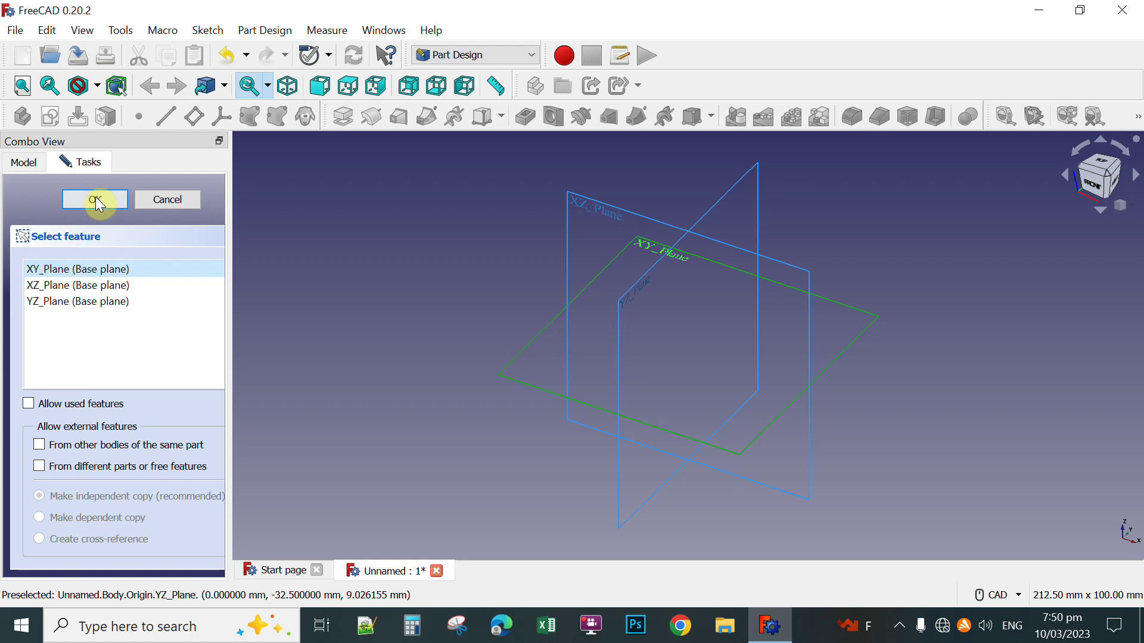
click(97, 201)
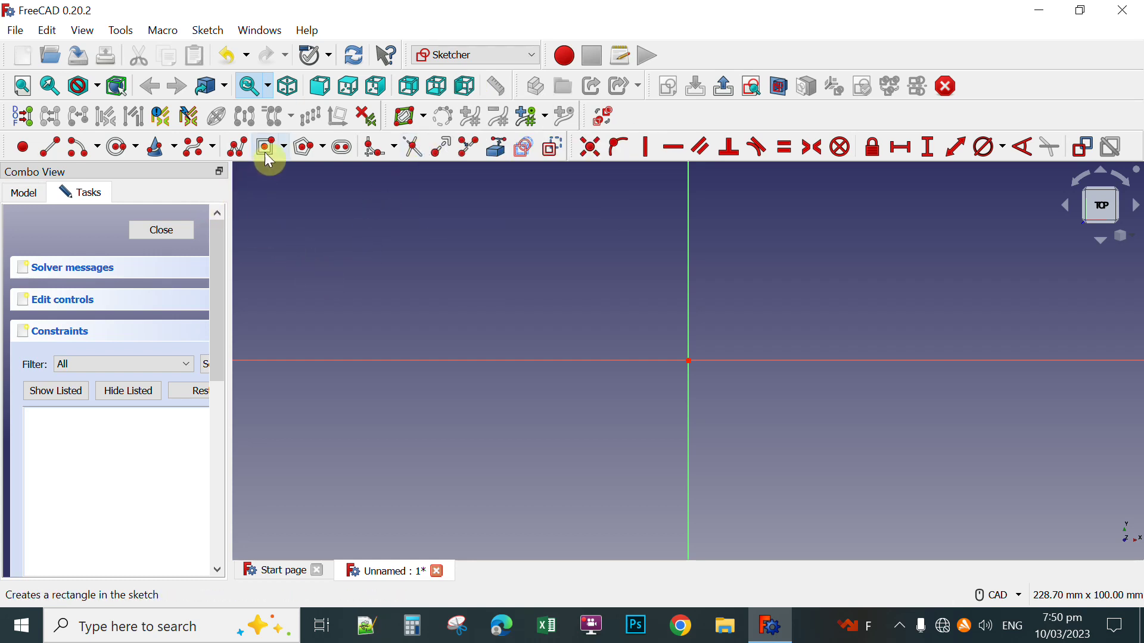
Draw a centered rectangle about 35 mm wide and 32 mm high, with its centre on the sketch origin
click(287, 149)
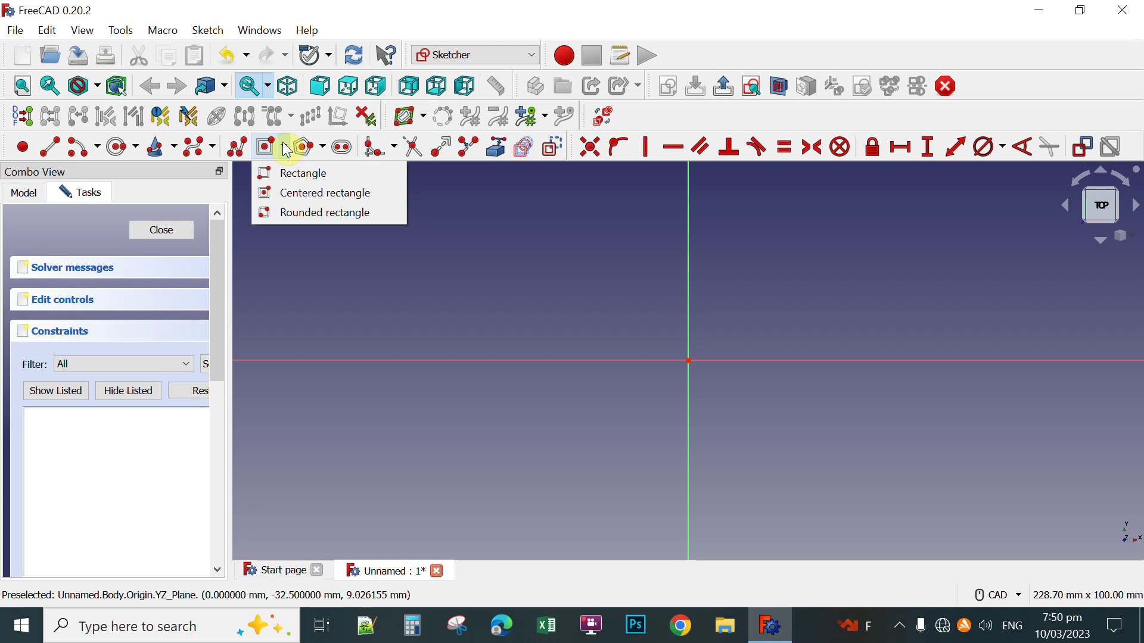
click(299, 202)
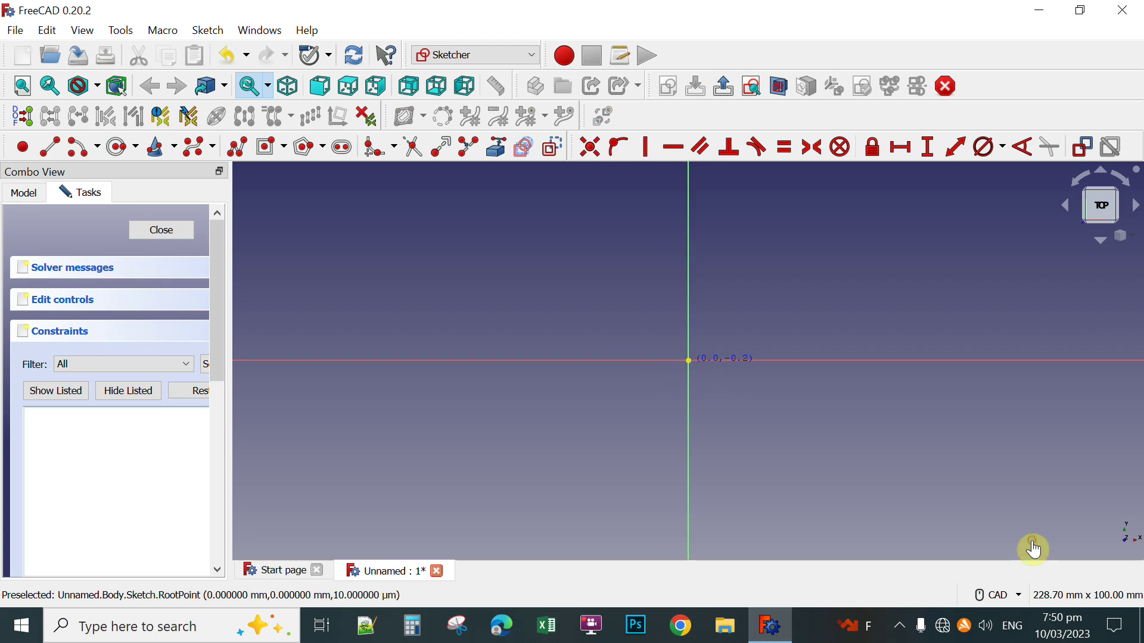
click(687, 360)
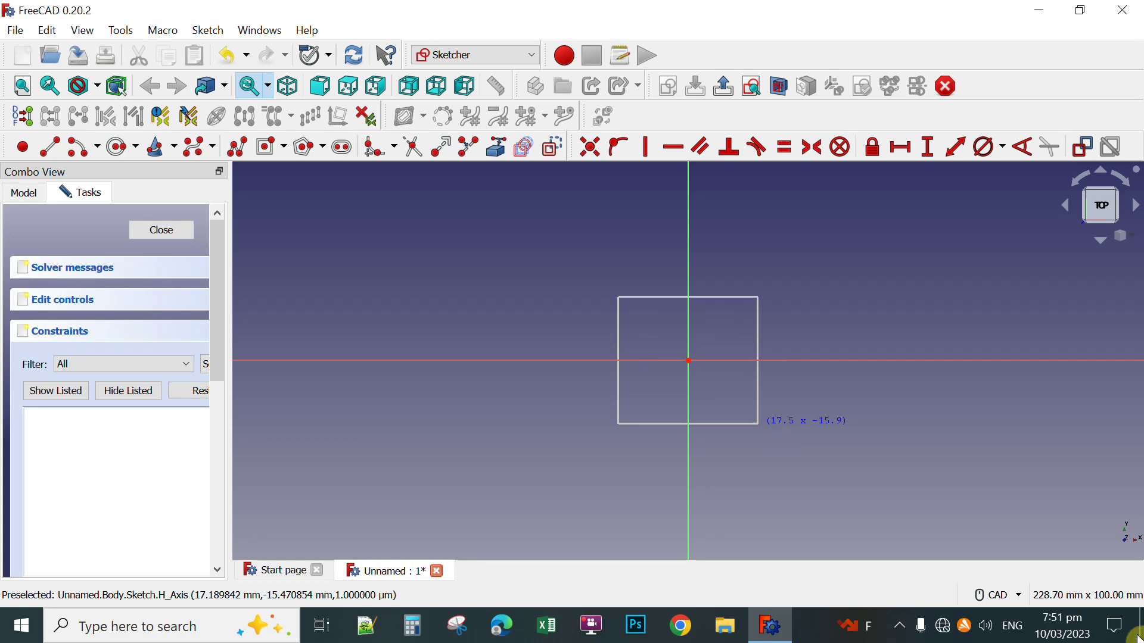
click(757, 423)
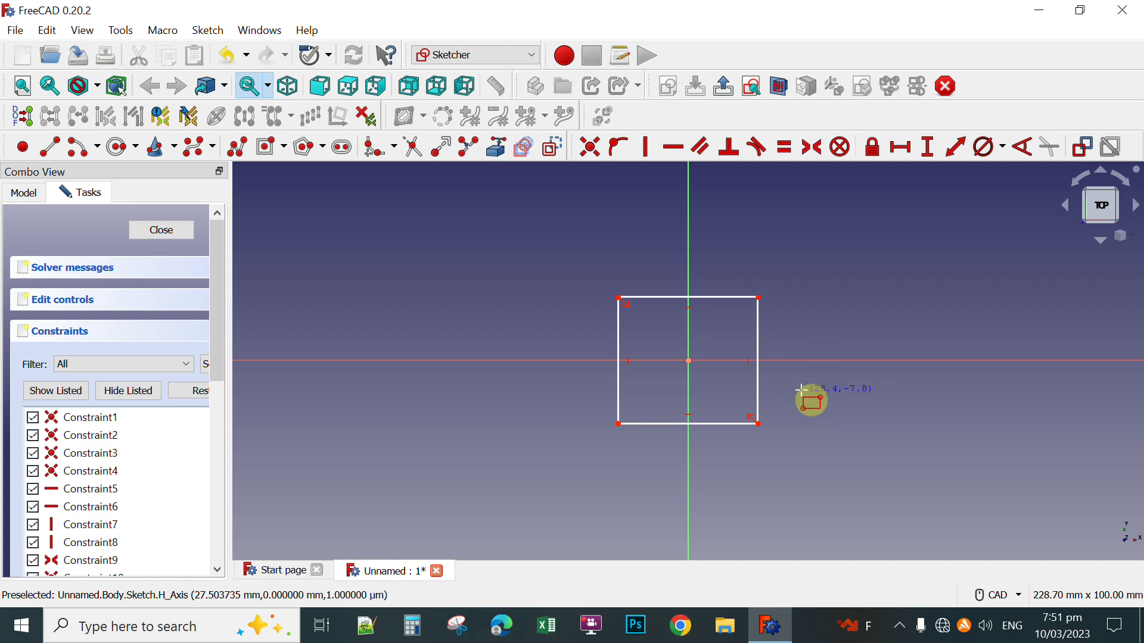
key(Escape)
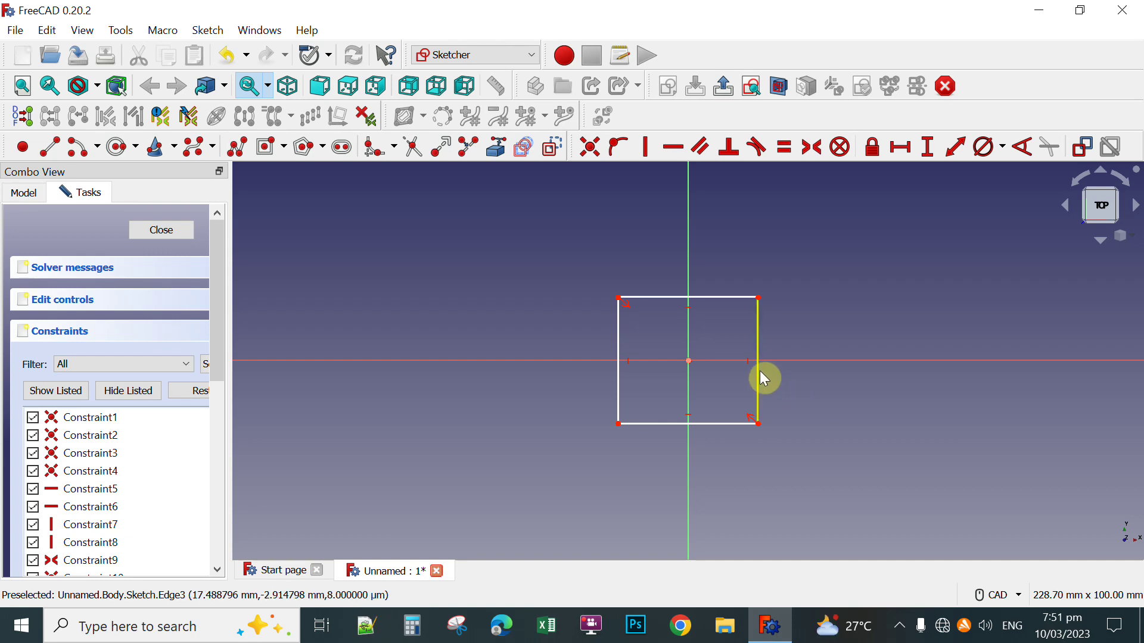
Constrain the rectangle to 30 mm horizontally and 30 mm vertically, and close the sketch
click(719, 300)
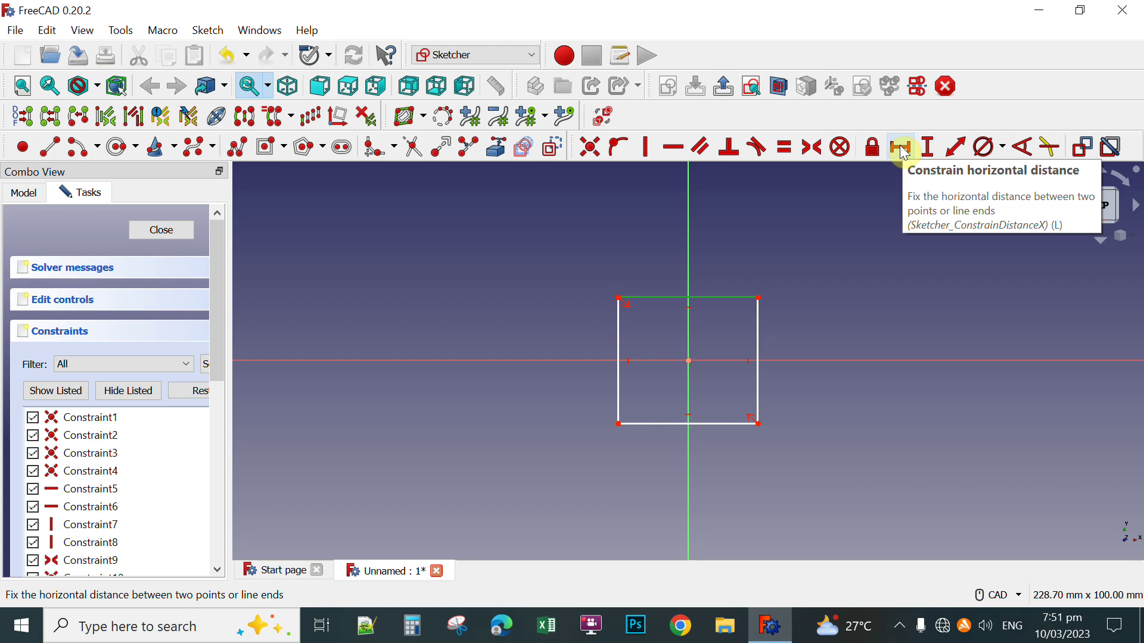
click(901, 149)
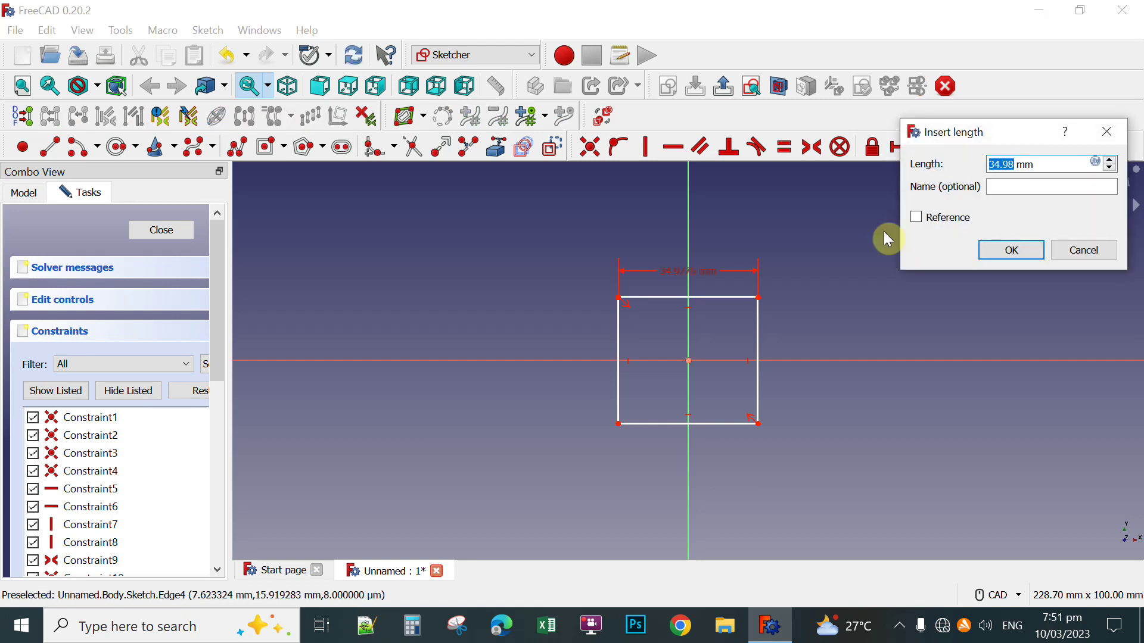
text(30)
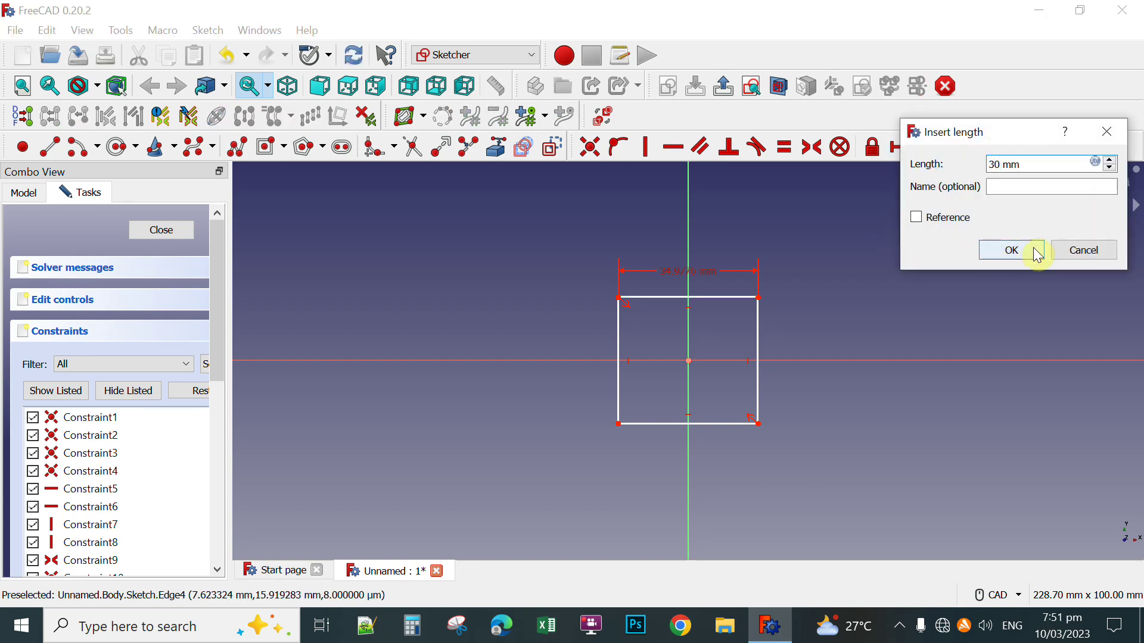
click(1013, 250)
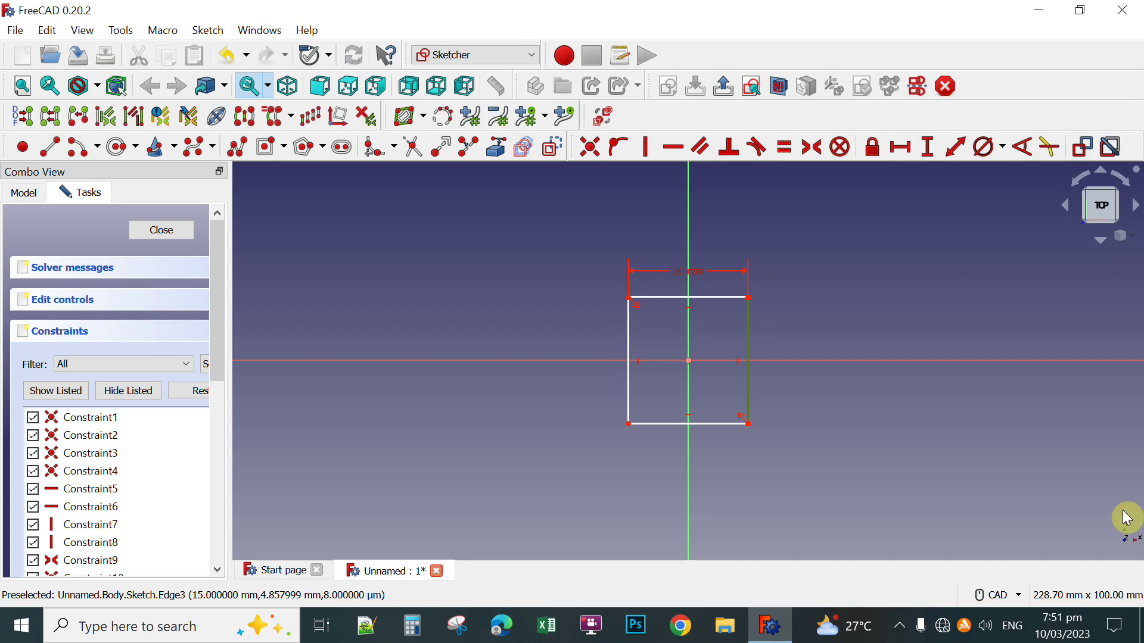
click(927, 147)
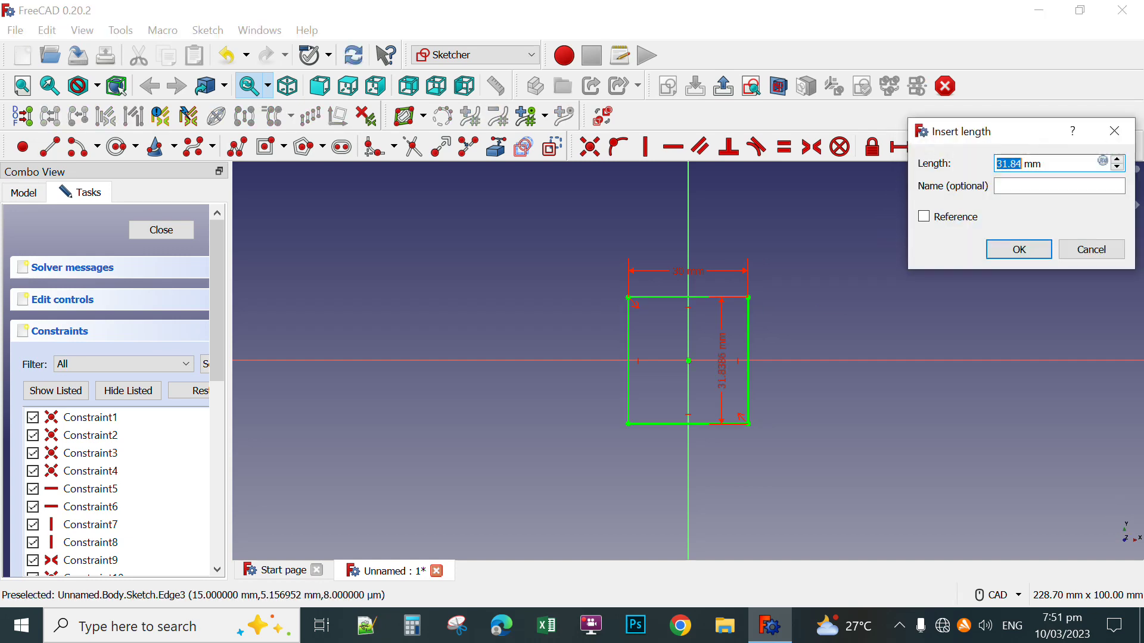
text(30)
click(1017, 251)
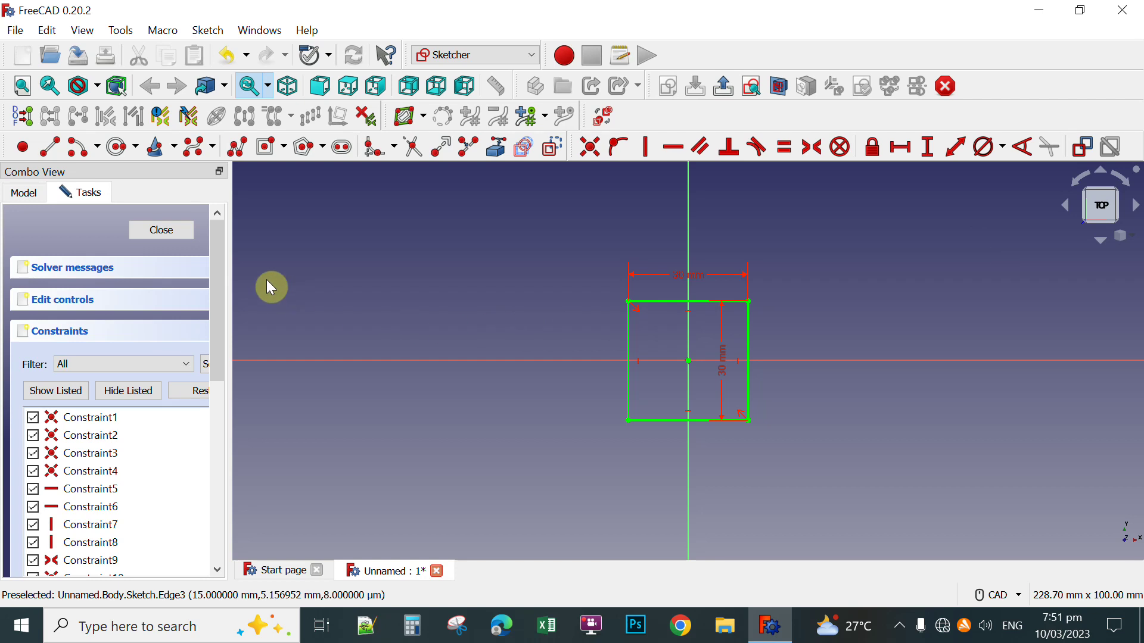
click(164, 230)
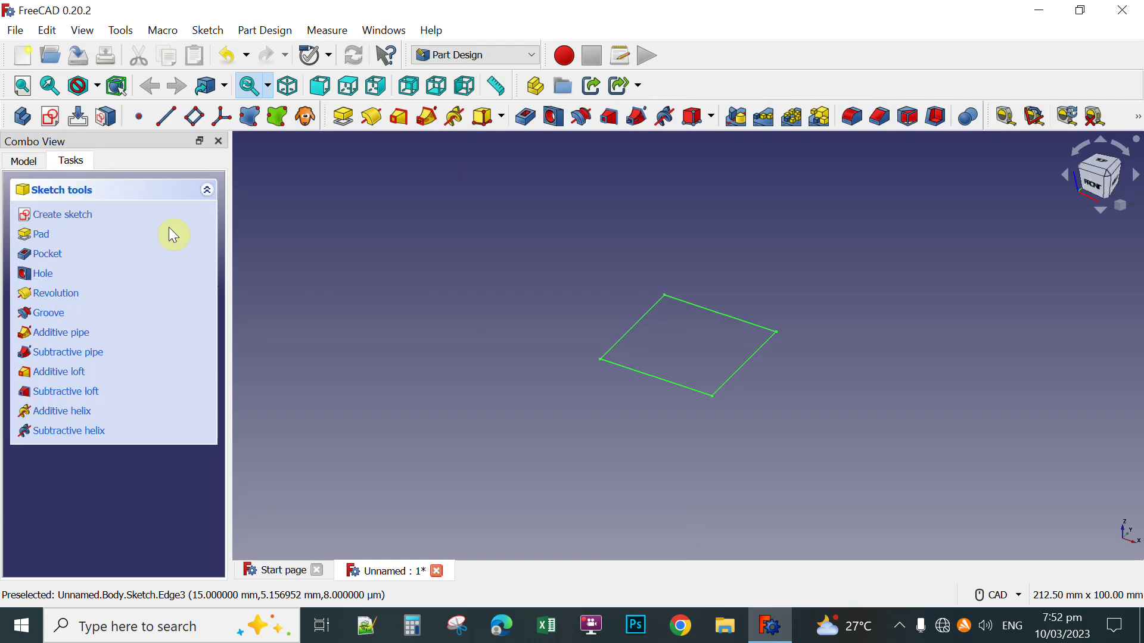
Pad the square sketch to a length of 30 mm
click(343, 118)
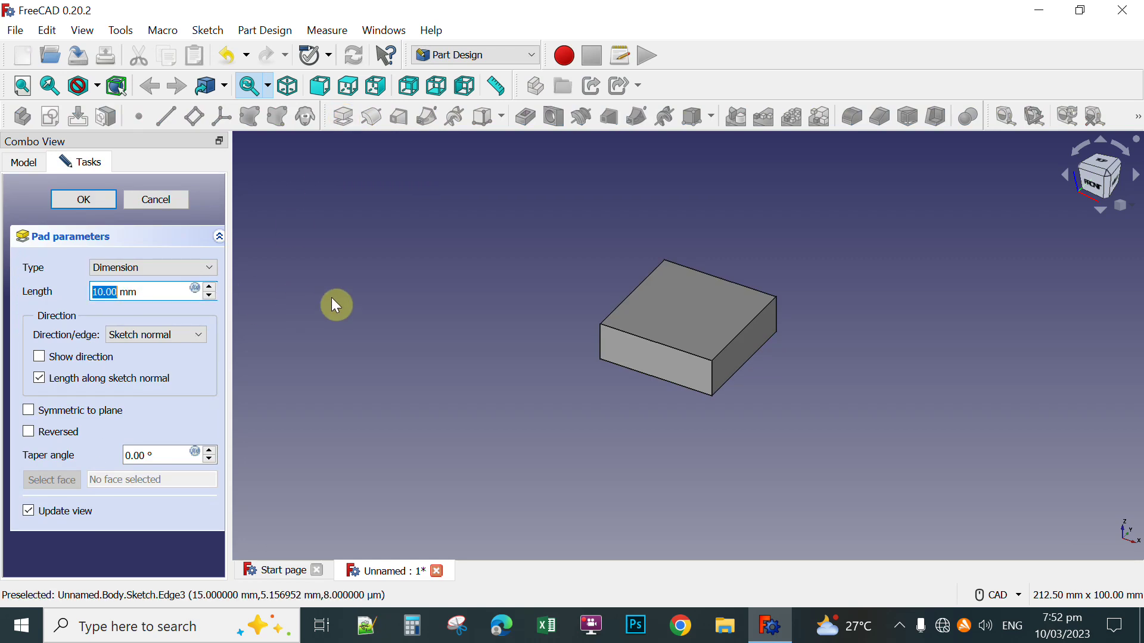
text(30)
click(85, 198)
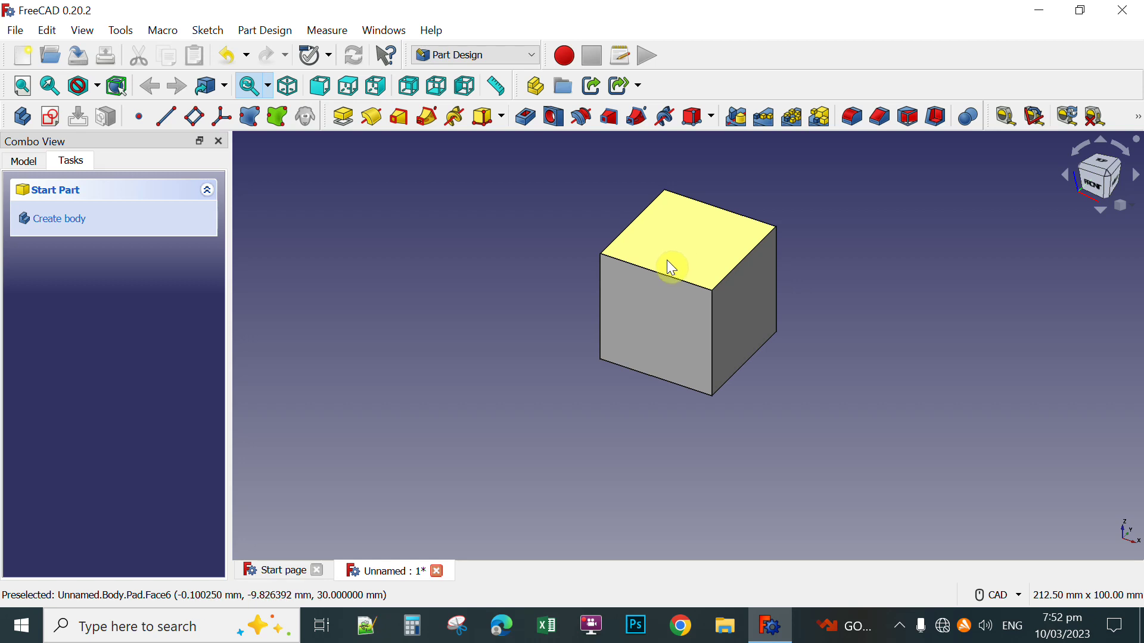
Switch to the front view and start a new sketch on the cube's front face
click(322, 96)
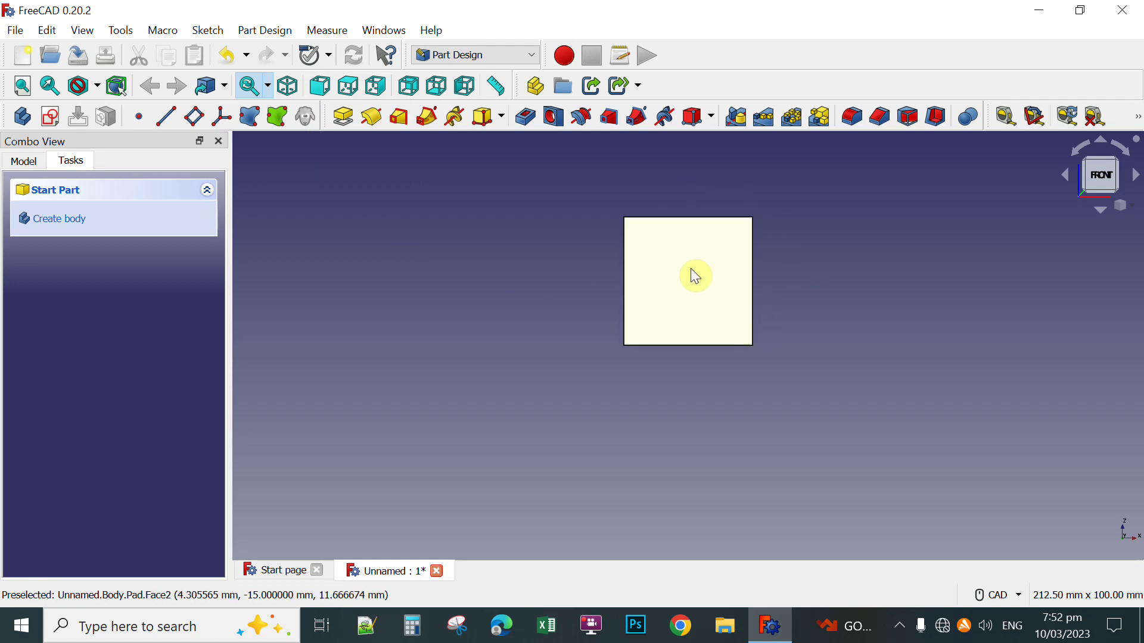
scroll(698, 269, up, 2)
scroll(676, 280, up, 1)
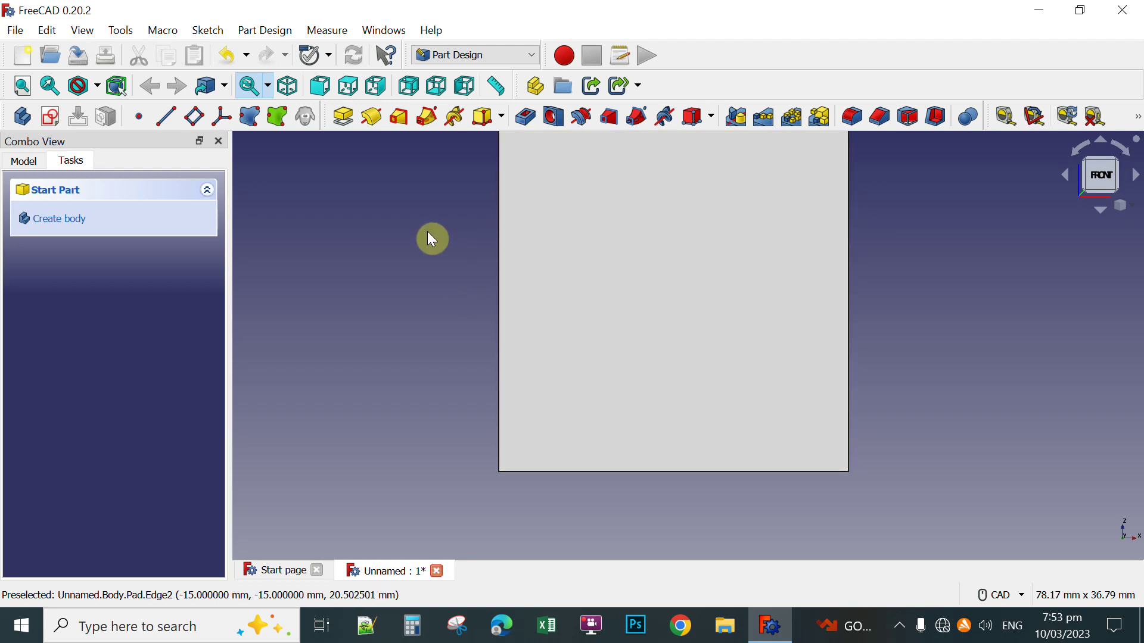
middle_drag(427, 232, 431, 287)
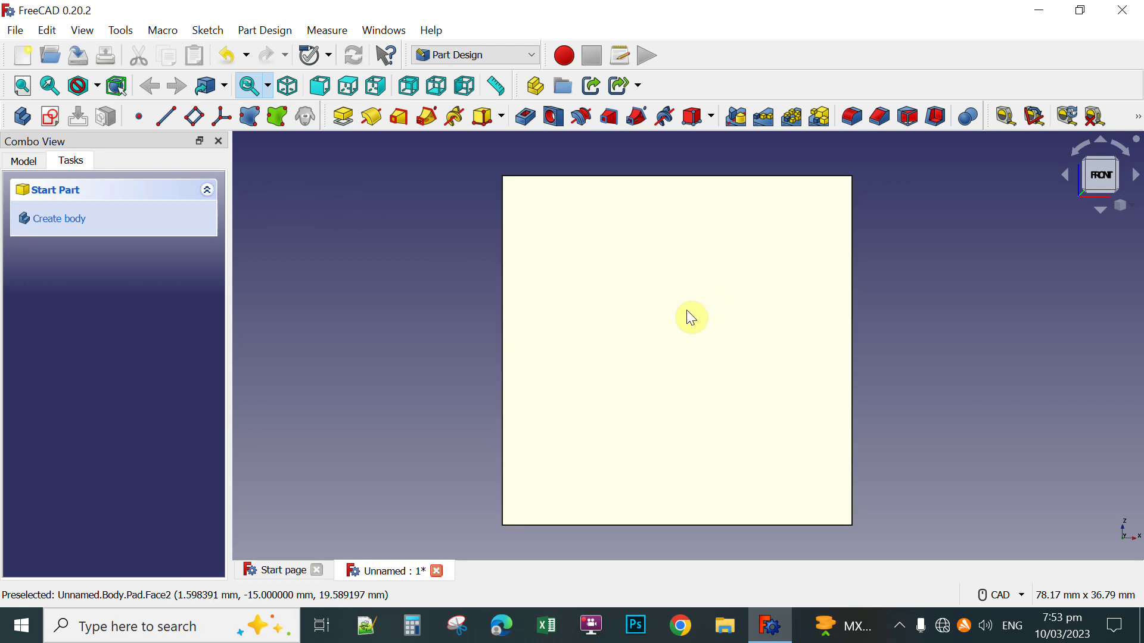
click(661, 323)
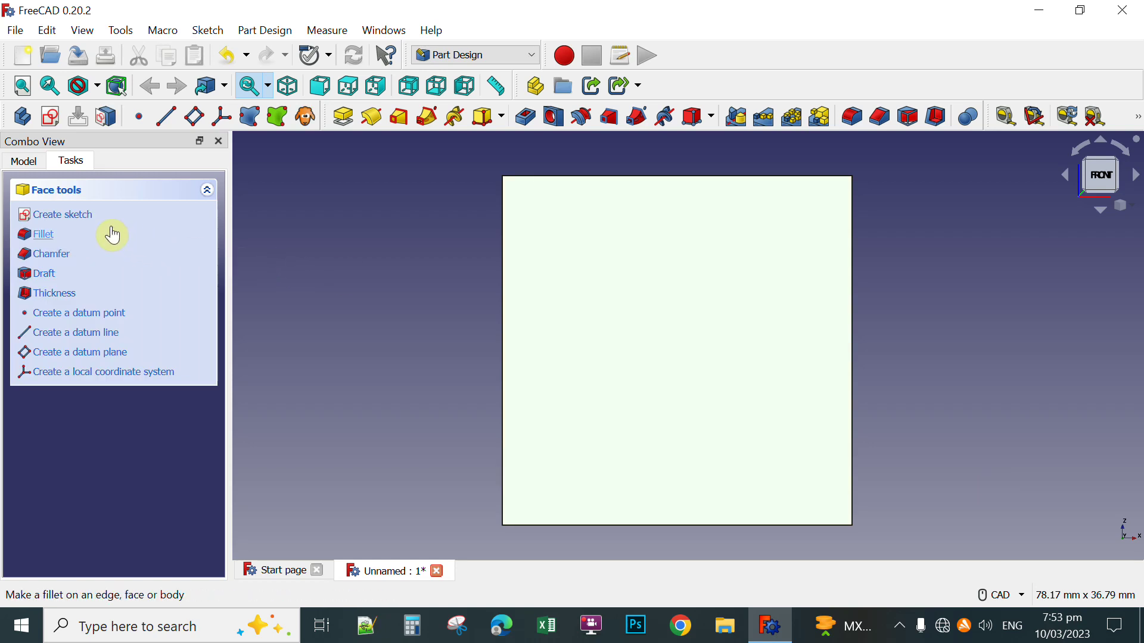
click(69, 221)
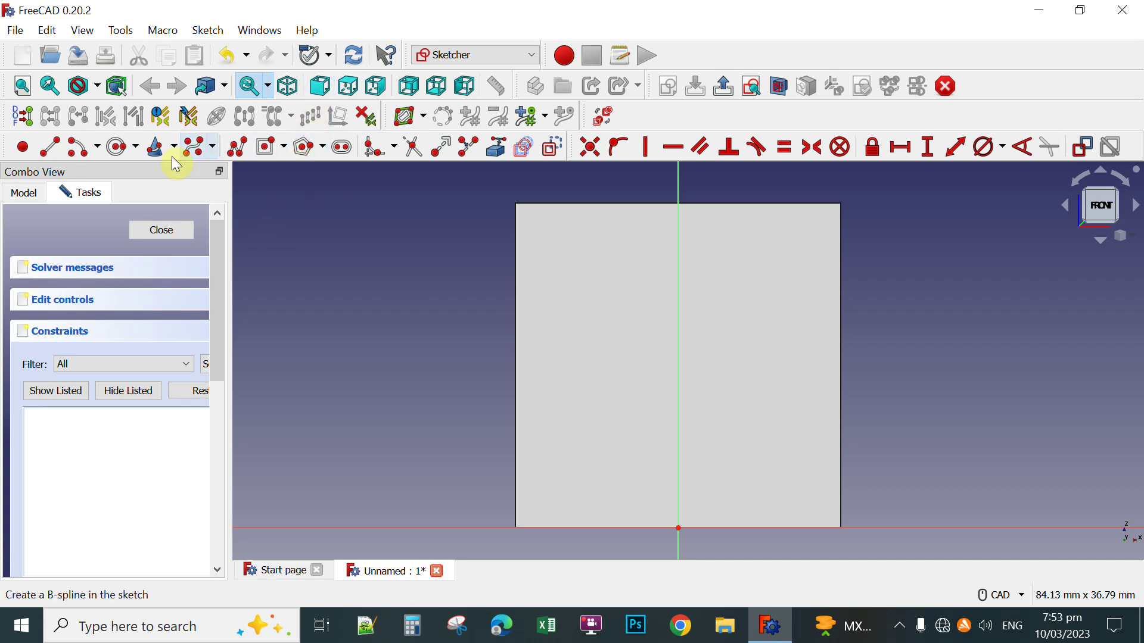
Draw a center-and-rim circle about 5.7 mm in diameter on the vertical axis, and move it down to near the face's middle
click(138, 152)
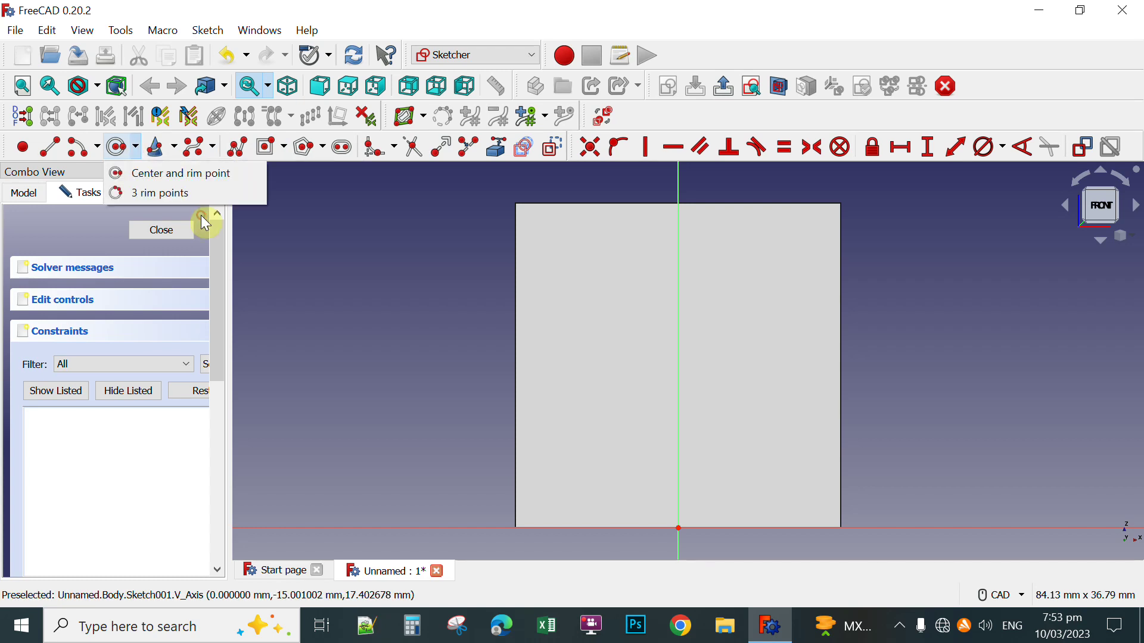
click(146, 178)
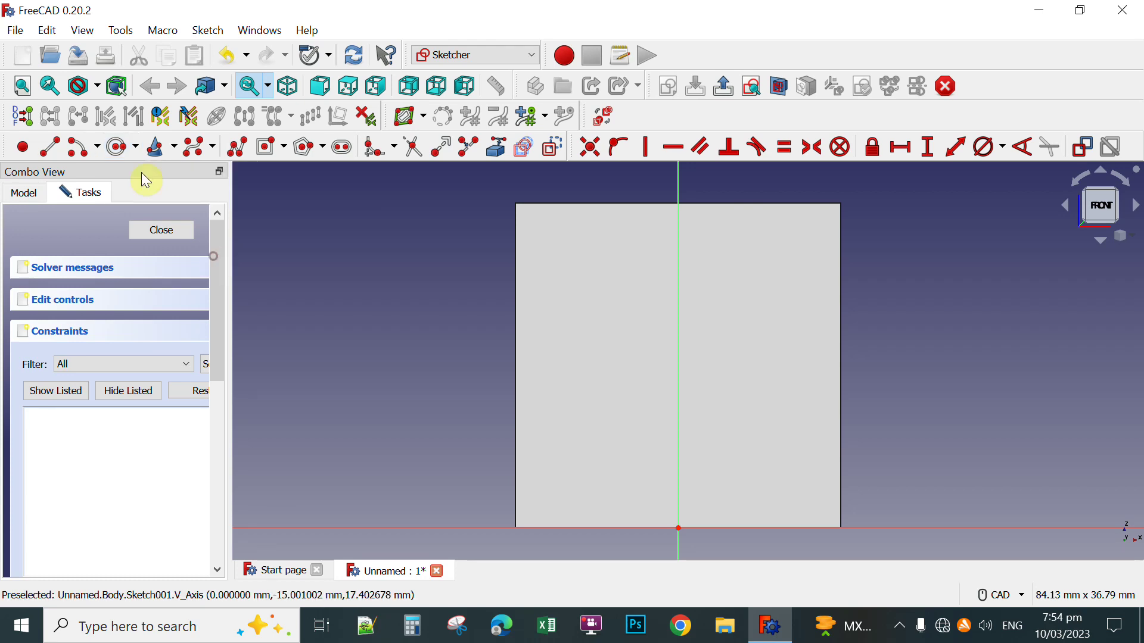
click(678, 341)
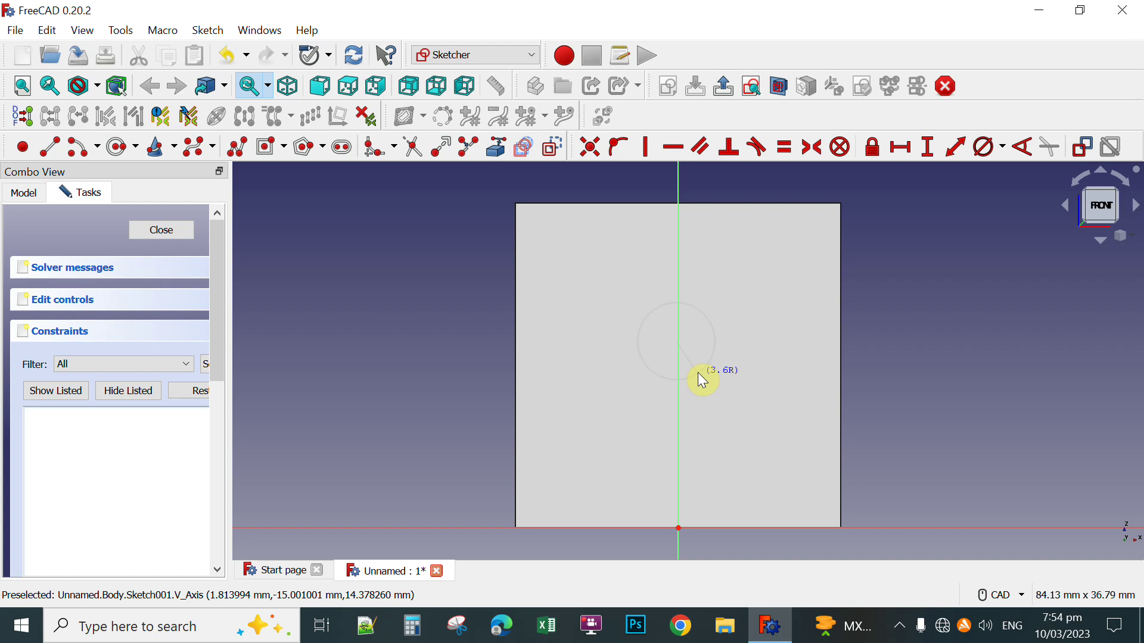
click(693, 365)
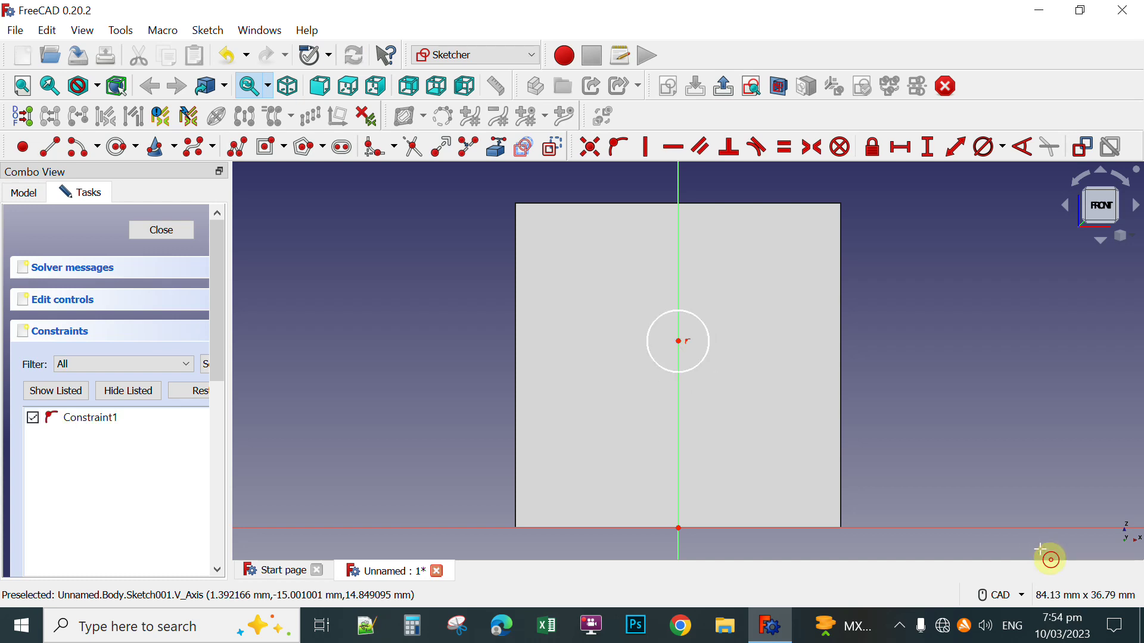
right_click(724, 339)
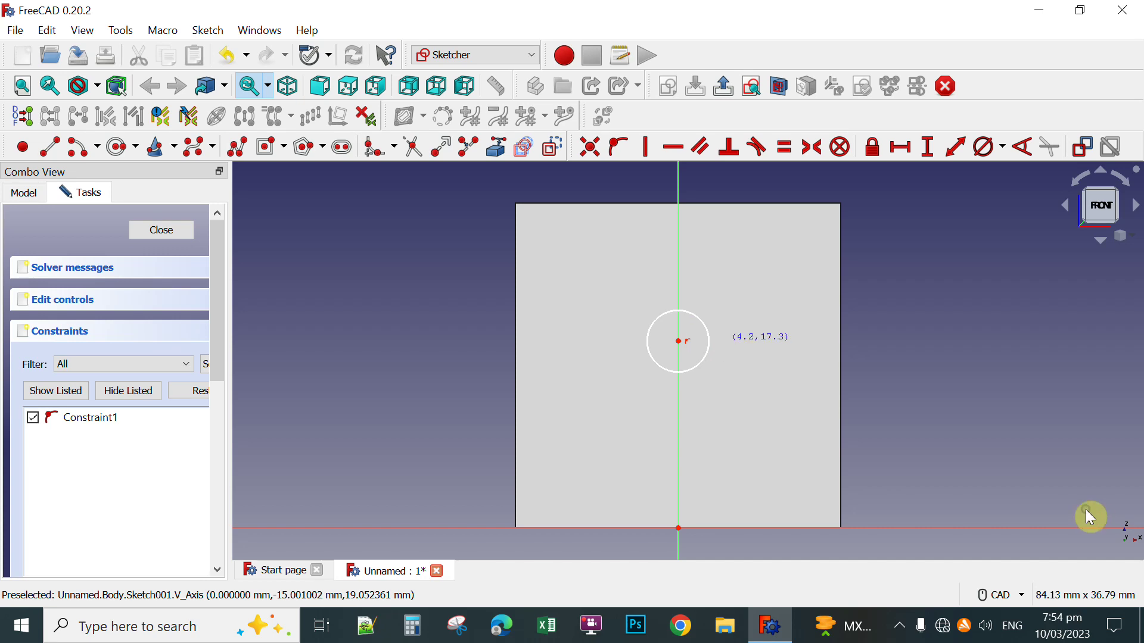
click(696, 317)
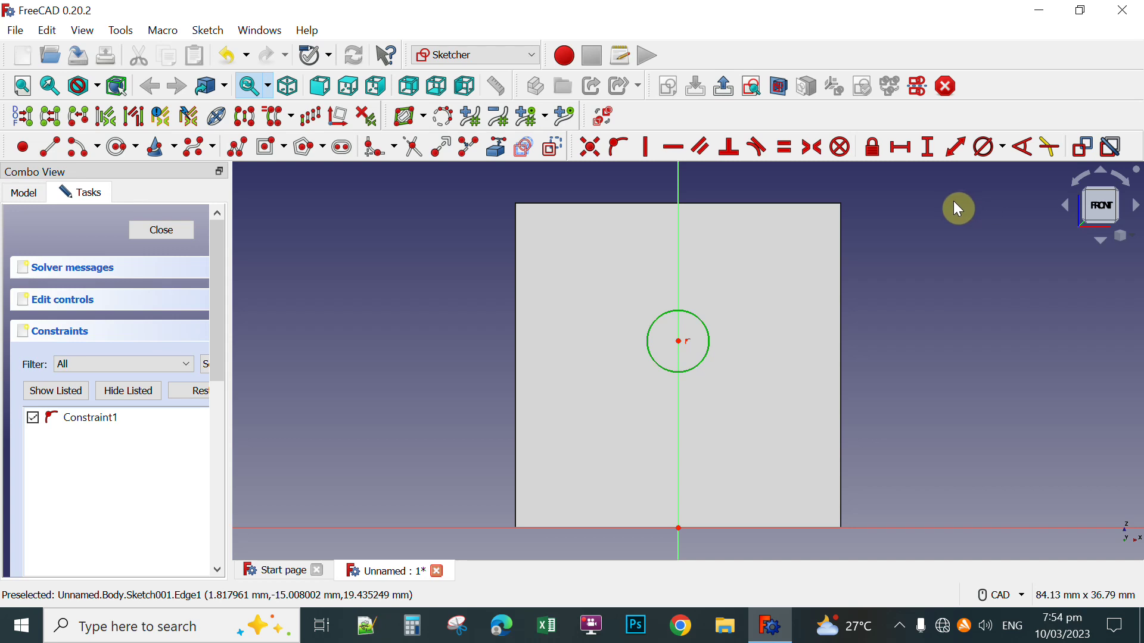
drag(679, 341, 682, 370)
Constrain the circle's diameter to 10 mm with the auto radius/diameter constraint, and close the sketch
click(1002, 146)
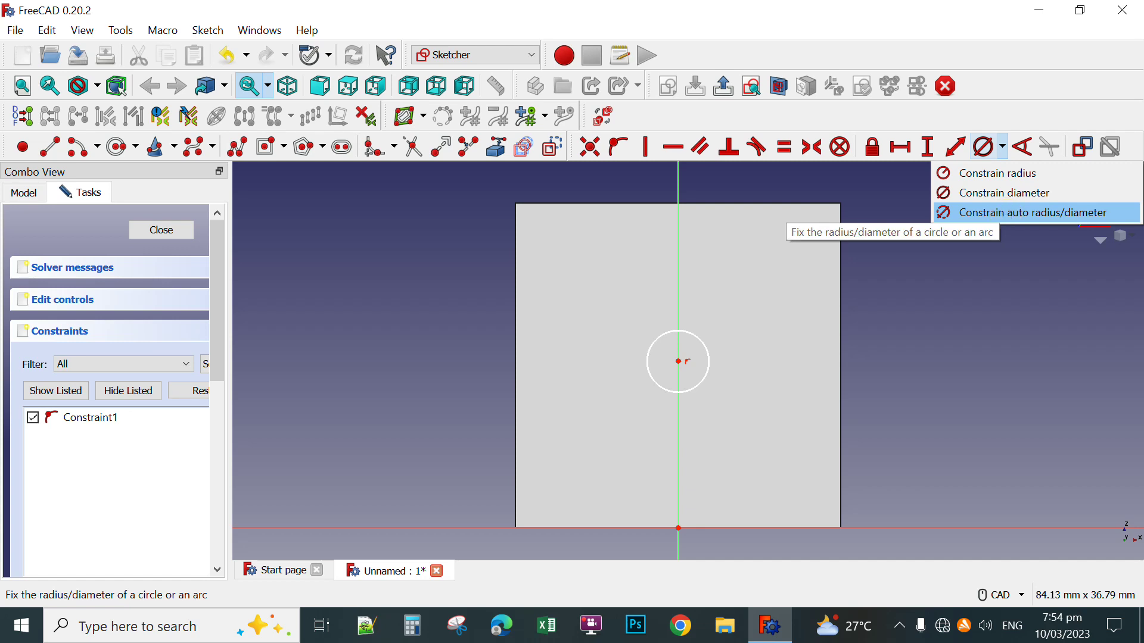
click(1006, 215)
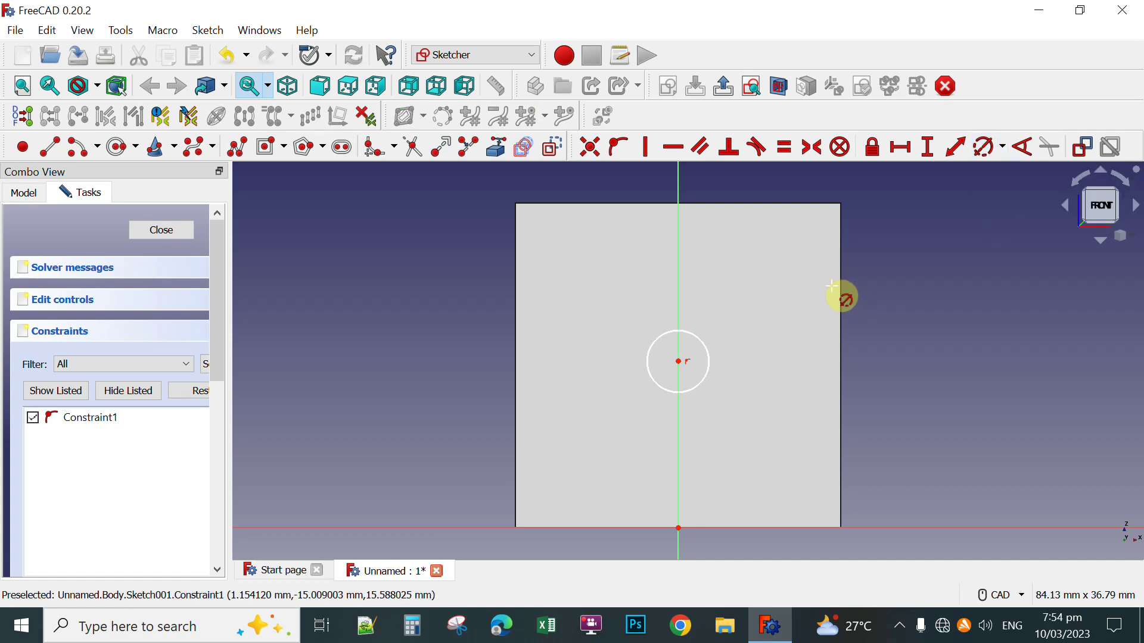
click(706, 349)
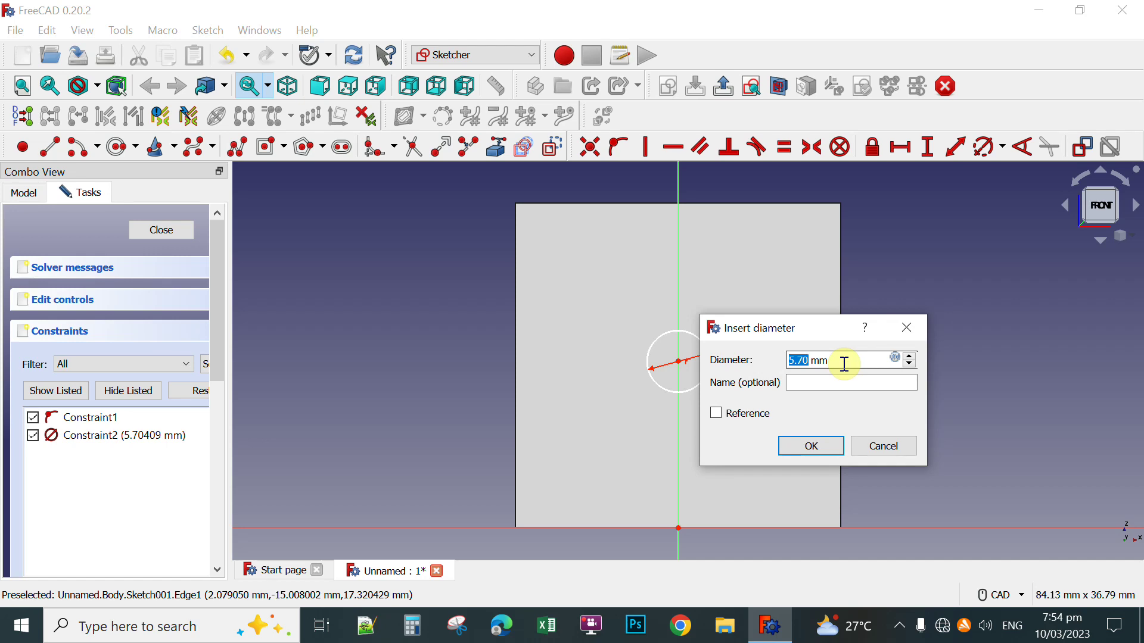
text(5)
click(852, 382)
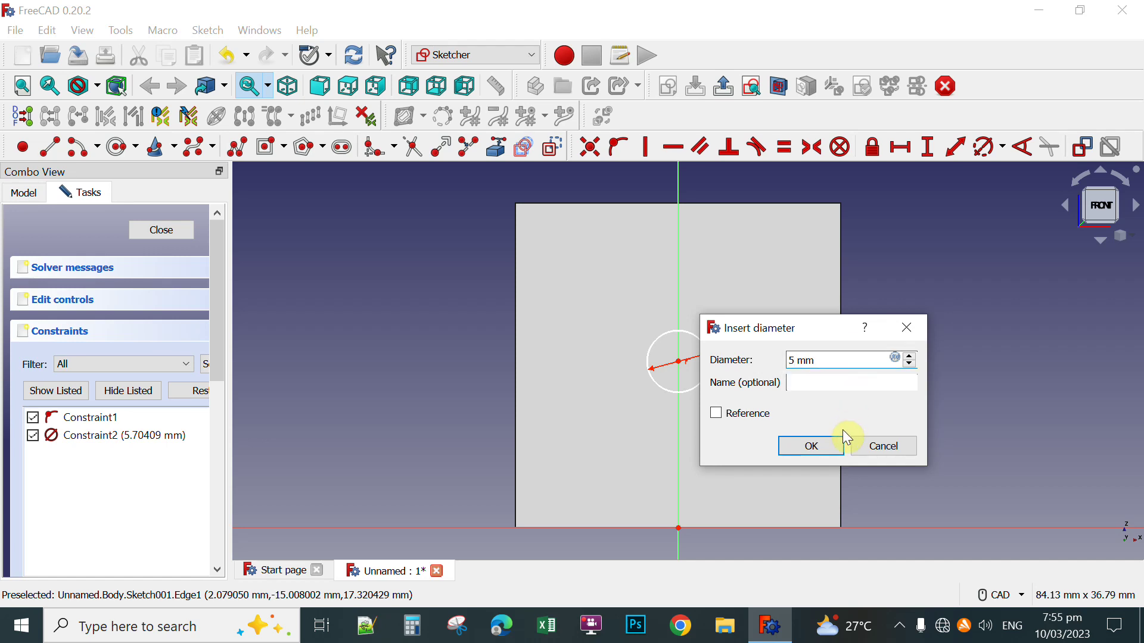
double_click(785, 361)
text(10)
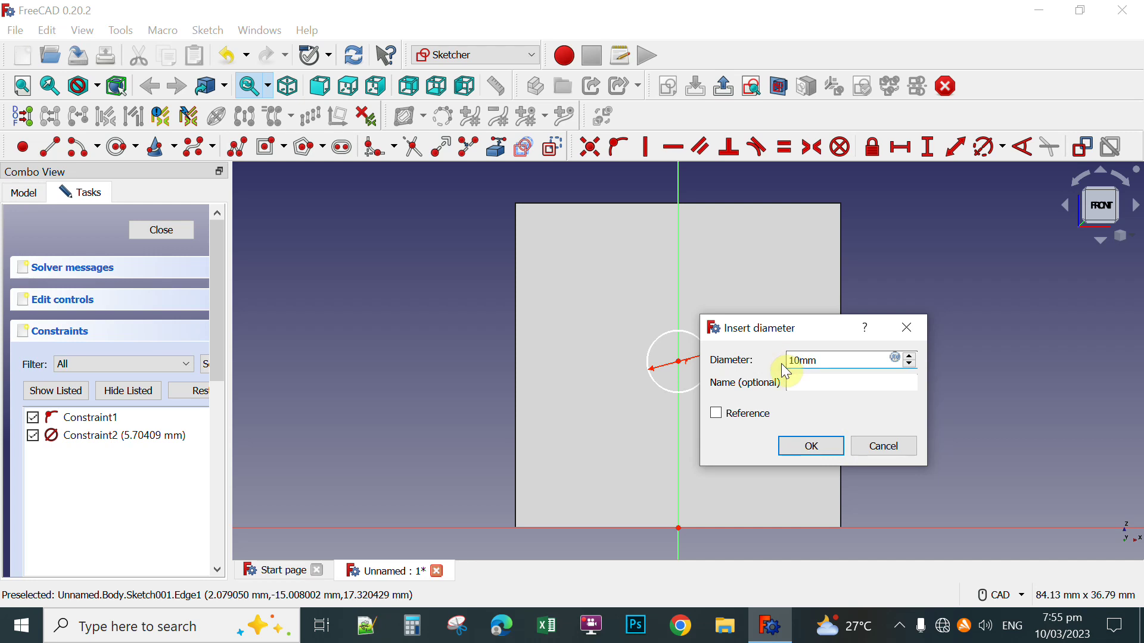
click(811, 445)
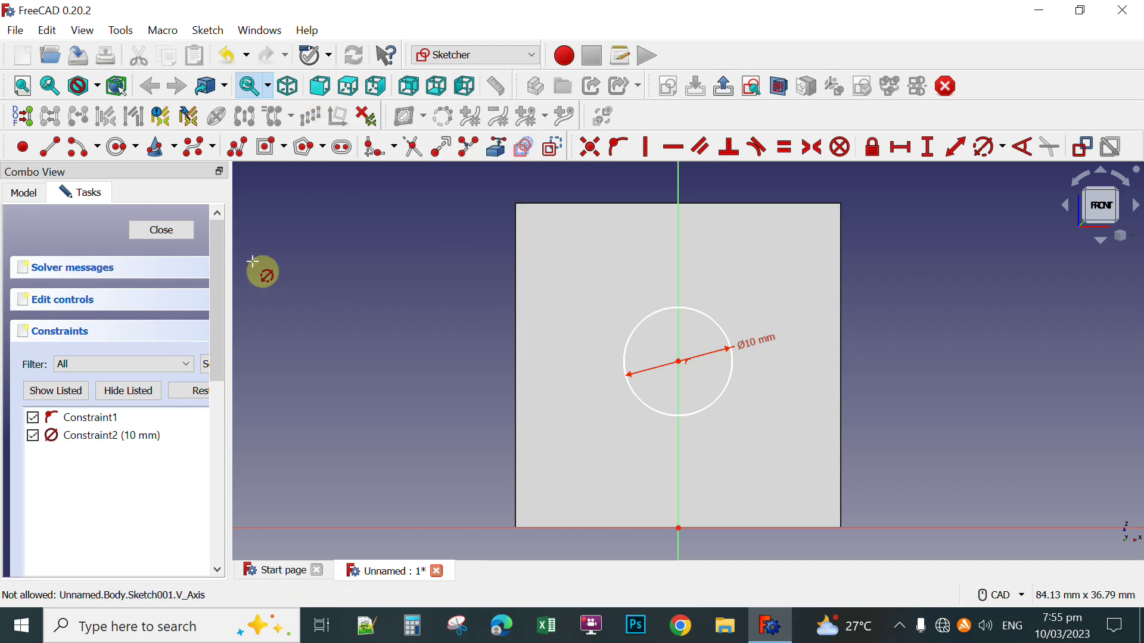
click(169, 232)
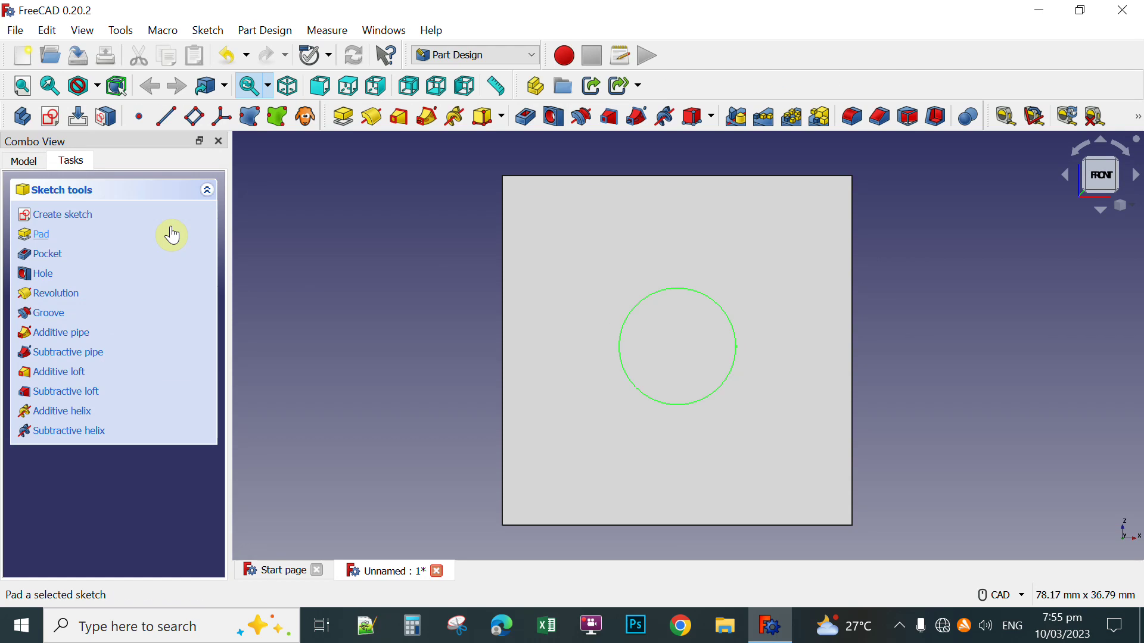
Pocket the circle sketch into the cube's front face to a length of 2 mm
click(527, 119)
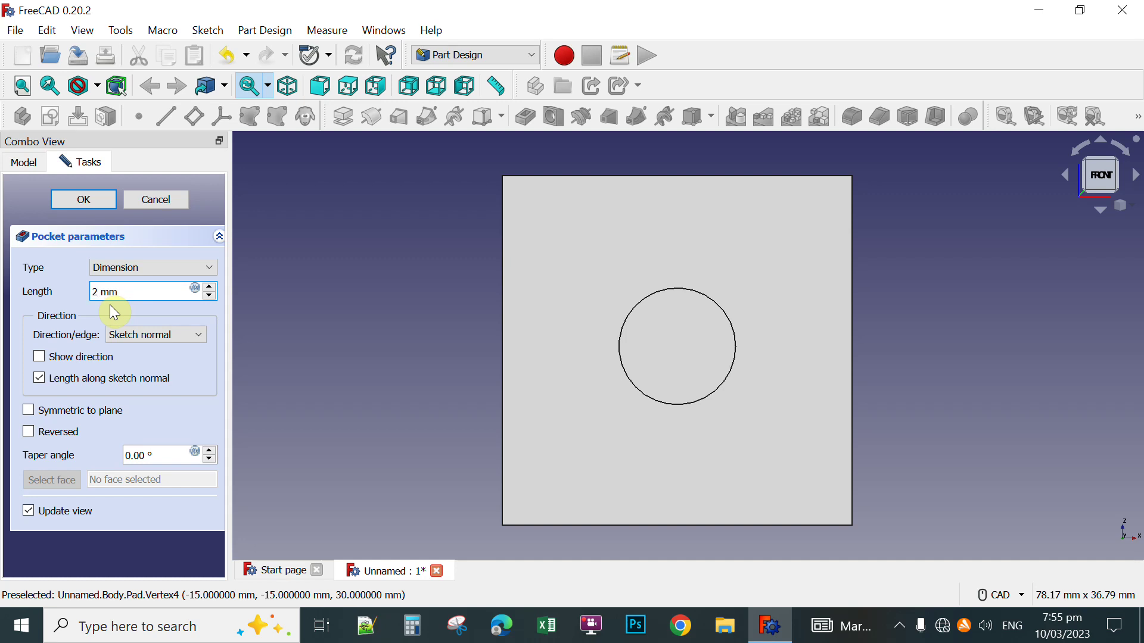
text(0)
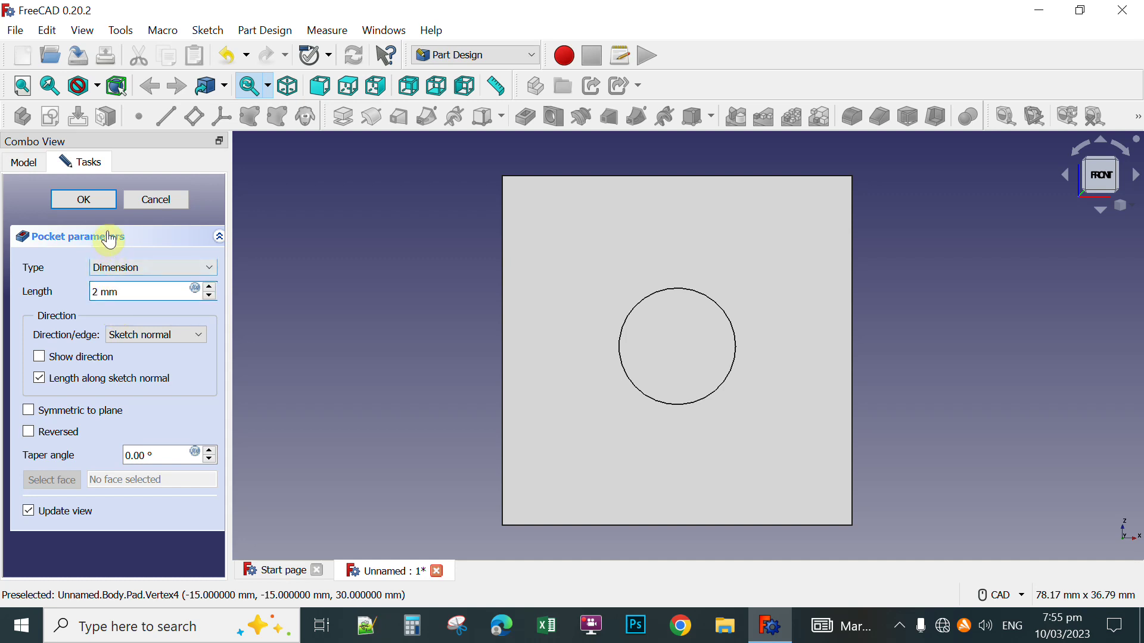
click(98, 202)
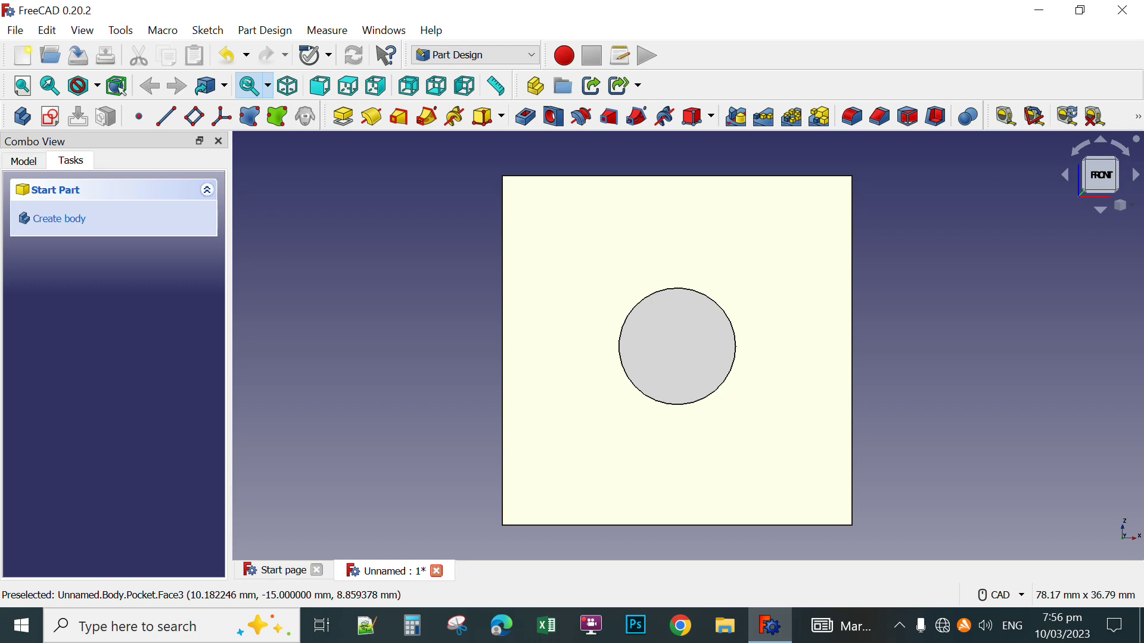
Switch to the top view and start a new sketch on the cube's top face
mouse_move(796, 413)
middle_down()
mouse_move(781, 352)
mouse_move(768, 383)
mouse_move(738, 358)
mouse_move(778, 417)
mouse_move(802, 417)
mouse_move(806, 402)
middle_up()
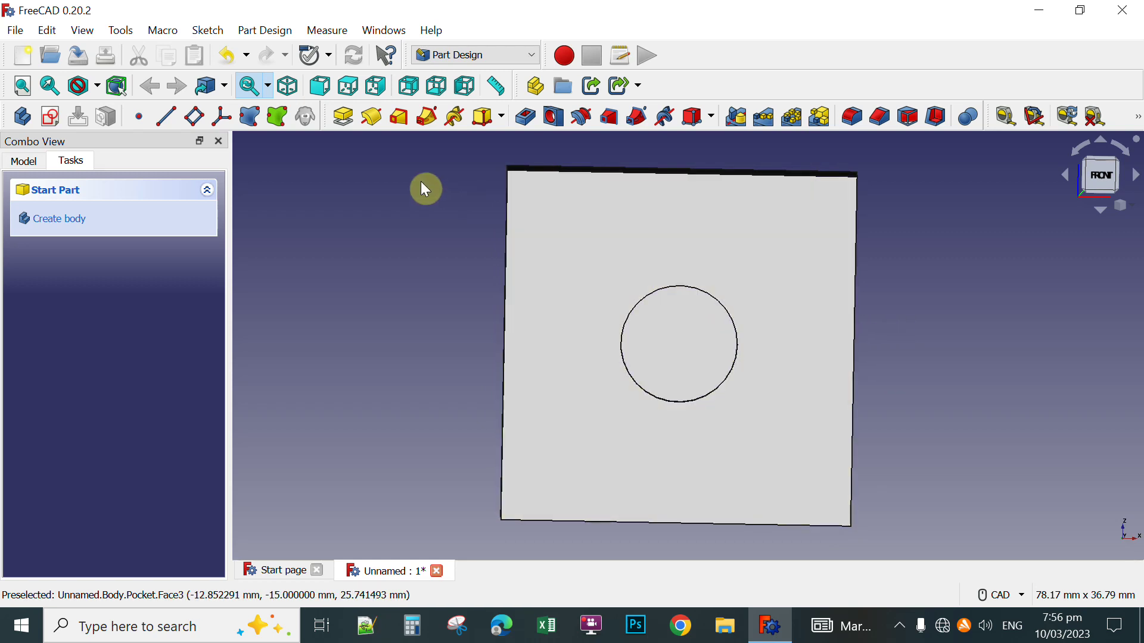
click(349, 87)
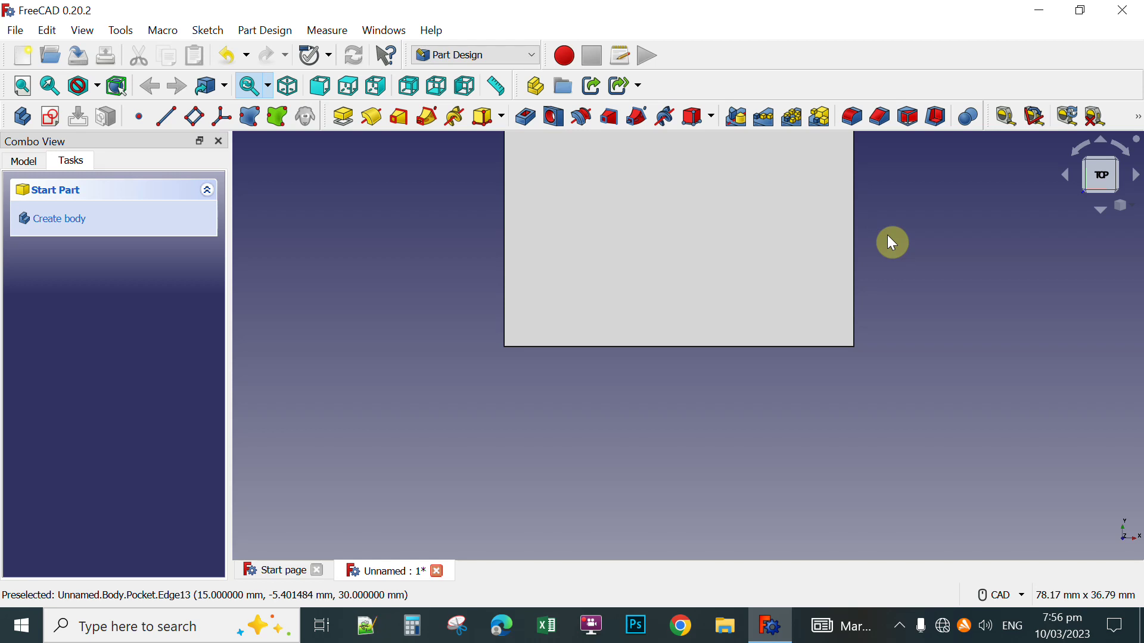
middle_drag(892, 242, 897, 364)
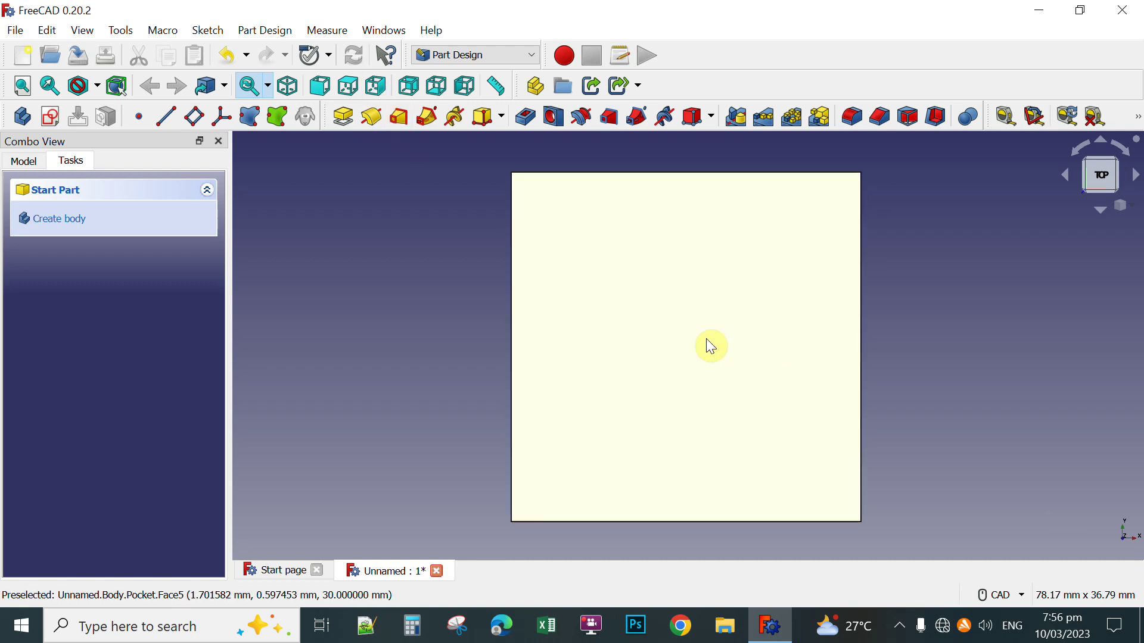
click(706, 339)
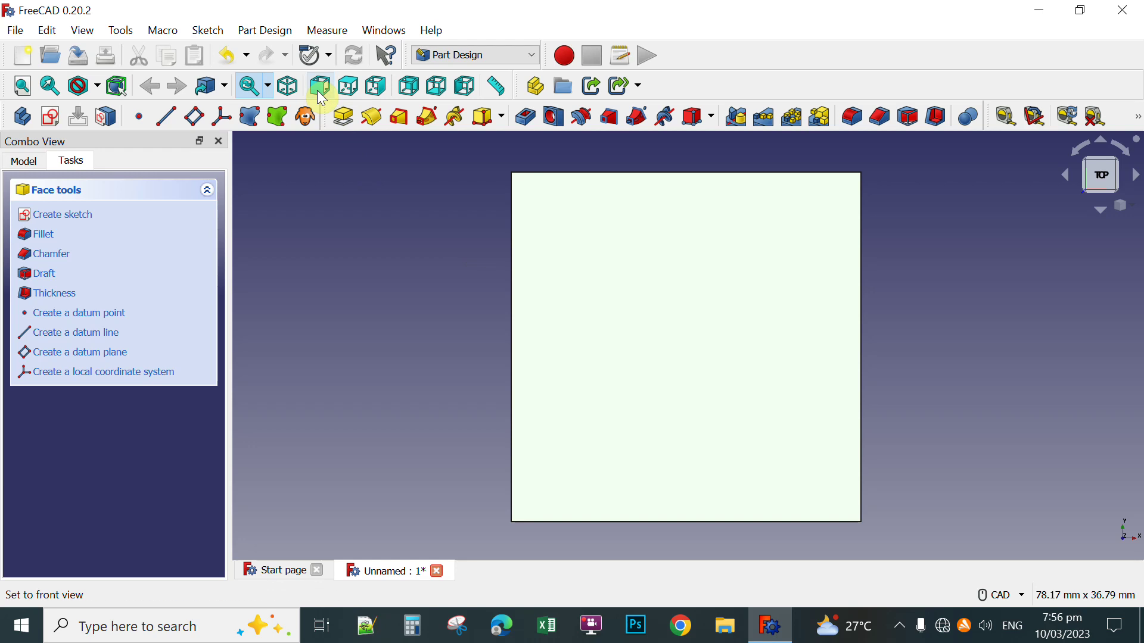
click(78, 221)
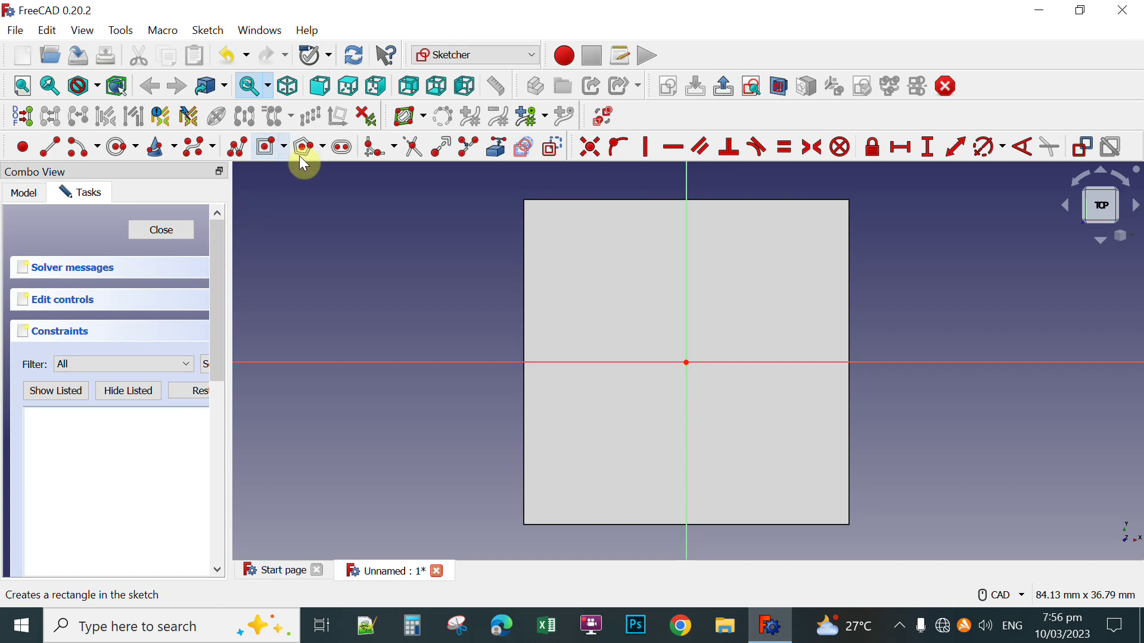
Draw a regular pentagon with a circumscribed circle about 12.2 mm in diameter, and move its center to near the origin
click(326, 148)
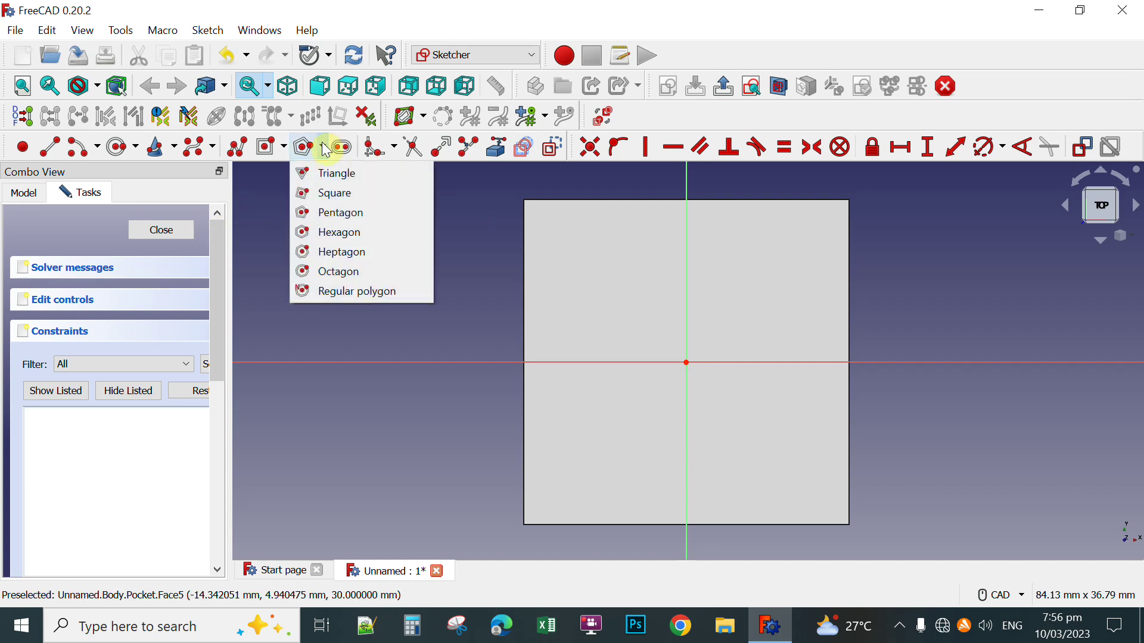
click(340, 214)
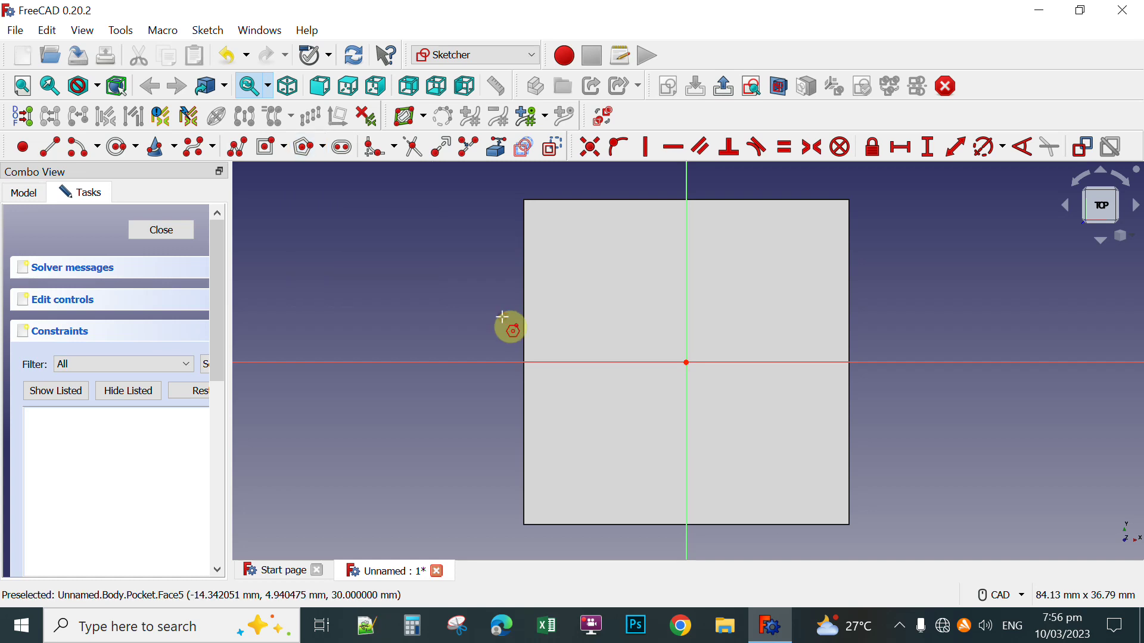
click(688, 363)
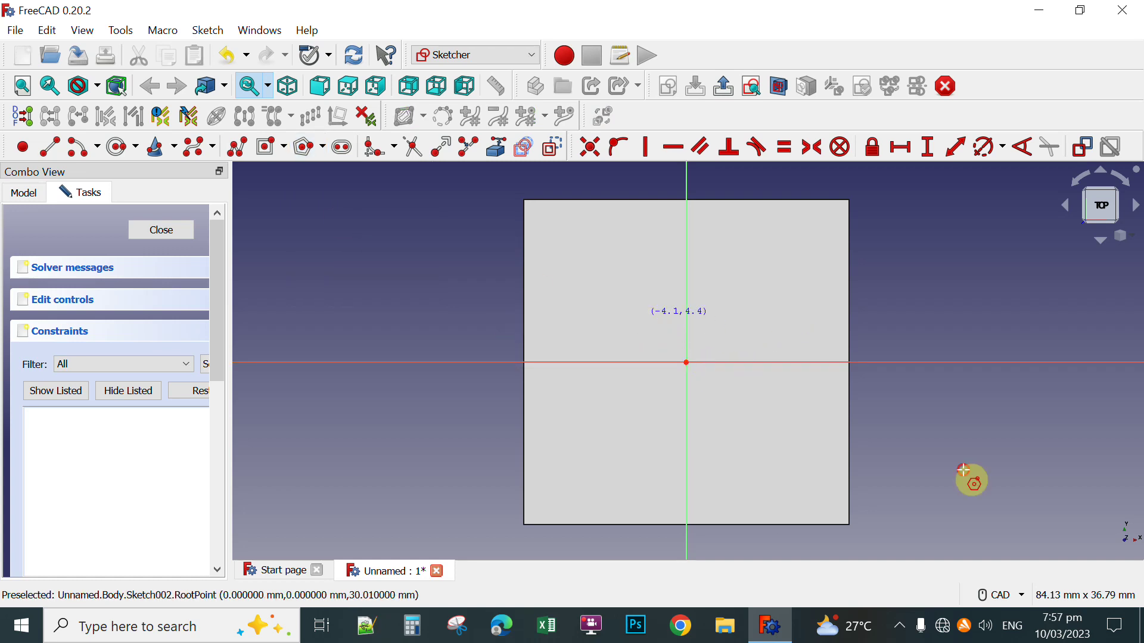
click(691, 362)
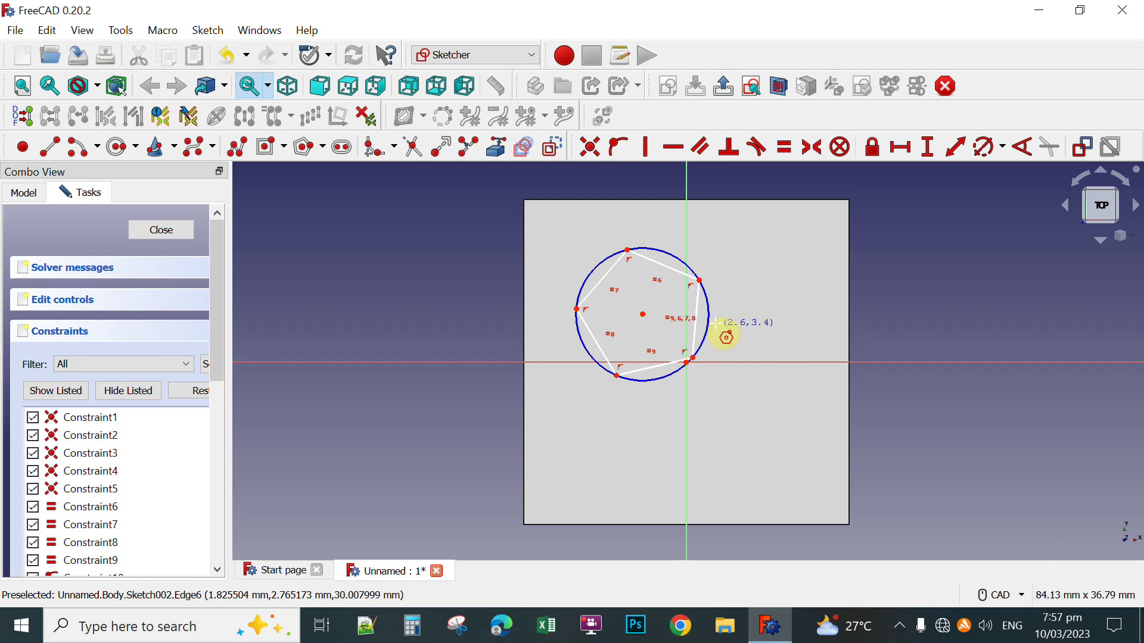
right_click(1115, 475)
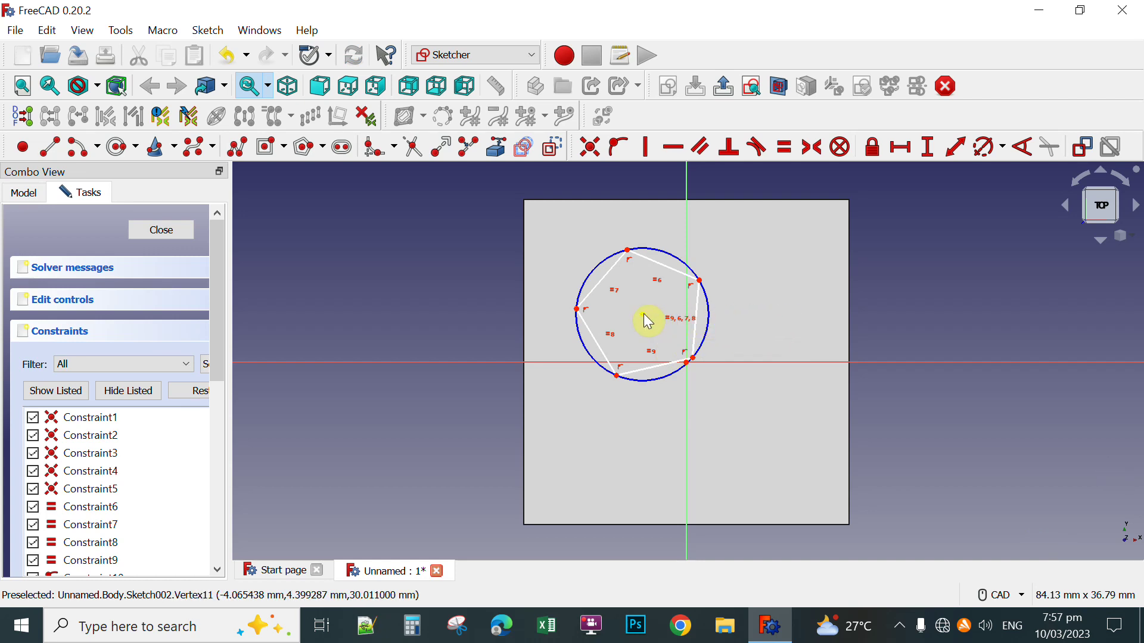
drag(649, 319, 685, 370)
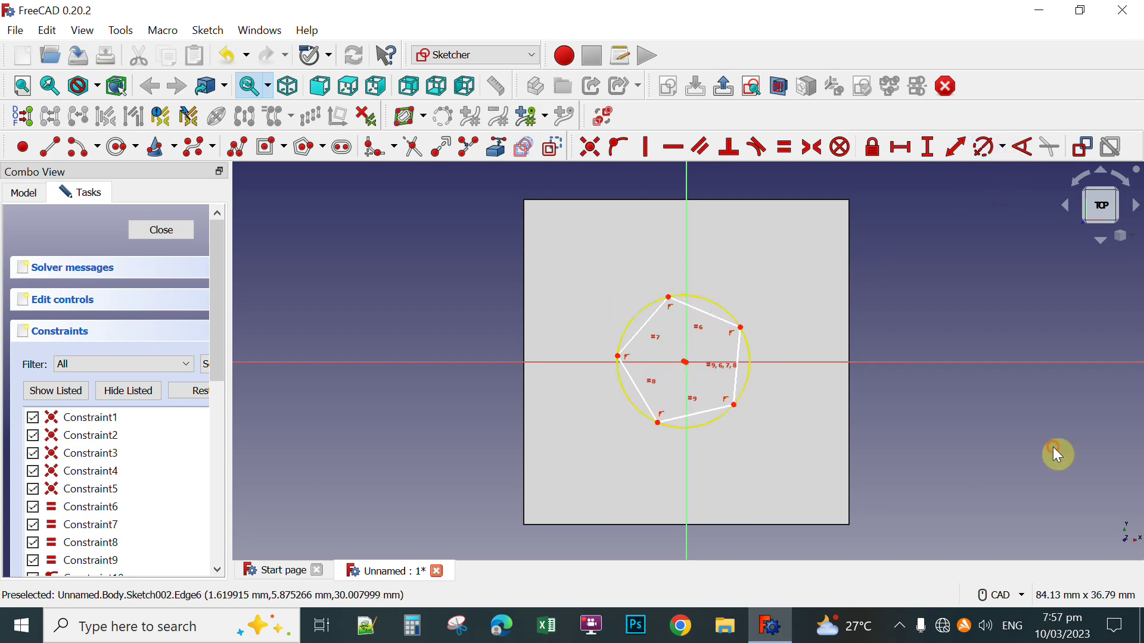
Constrain the diameter of the pentagon's circumscribed circle to 10 mm, and close the sketch
click(709, 304)
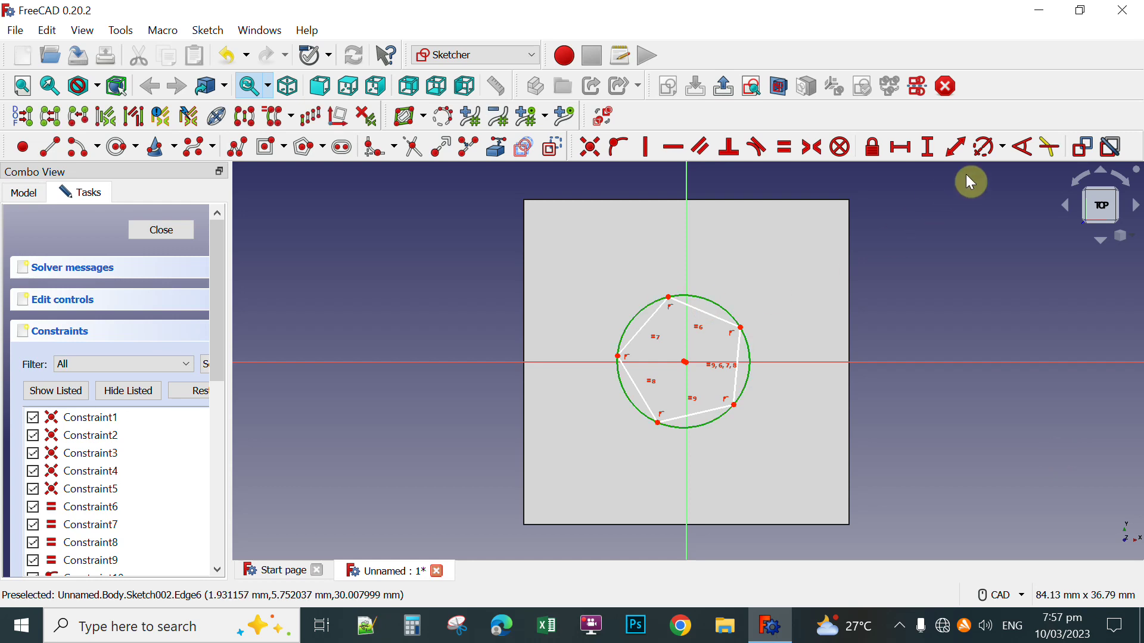
click(1004, 150)
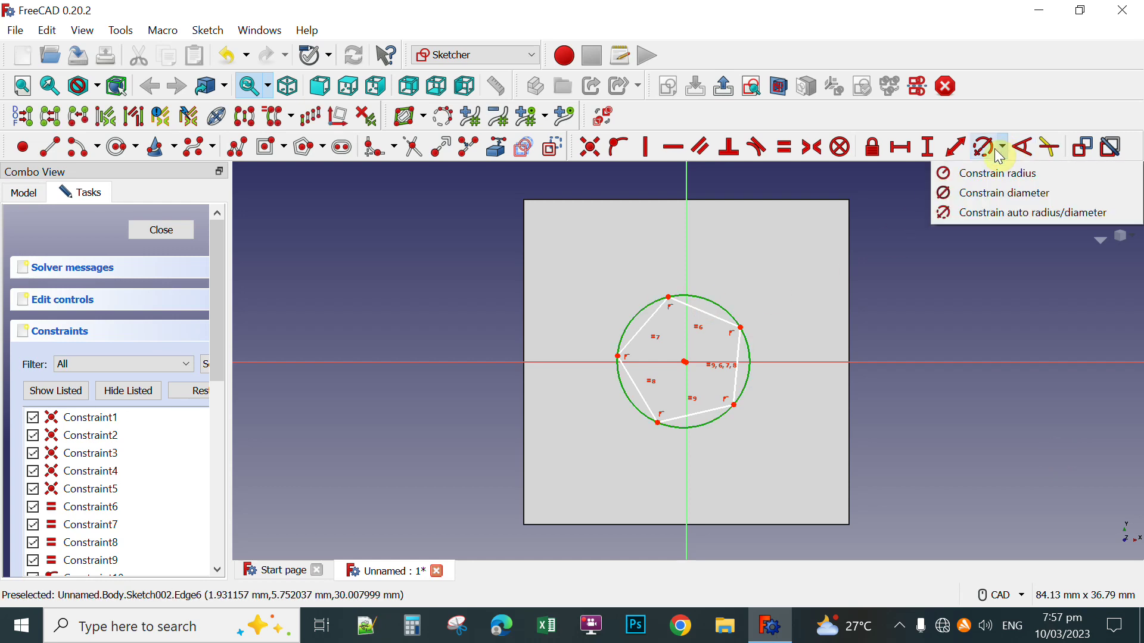
click(983, 219)
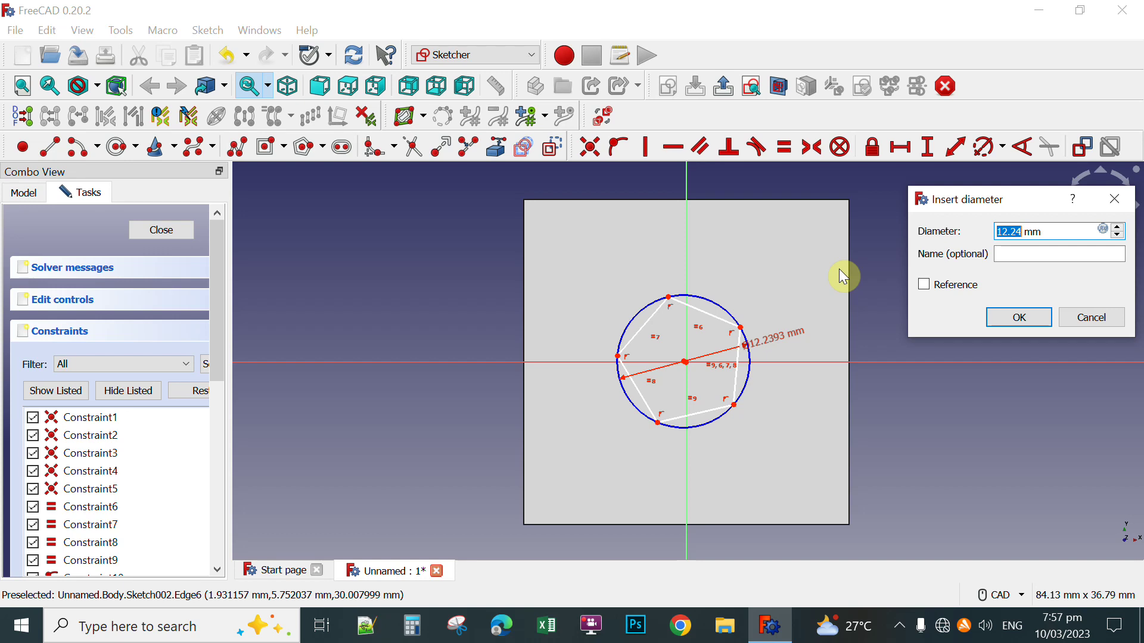
text(10)
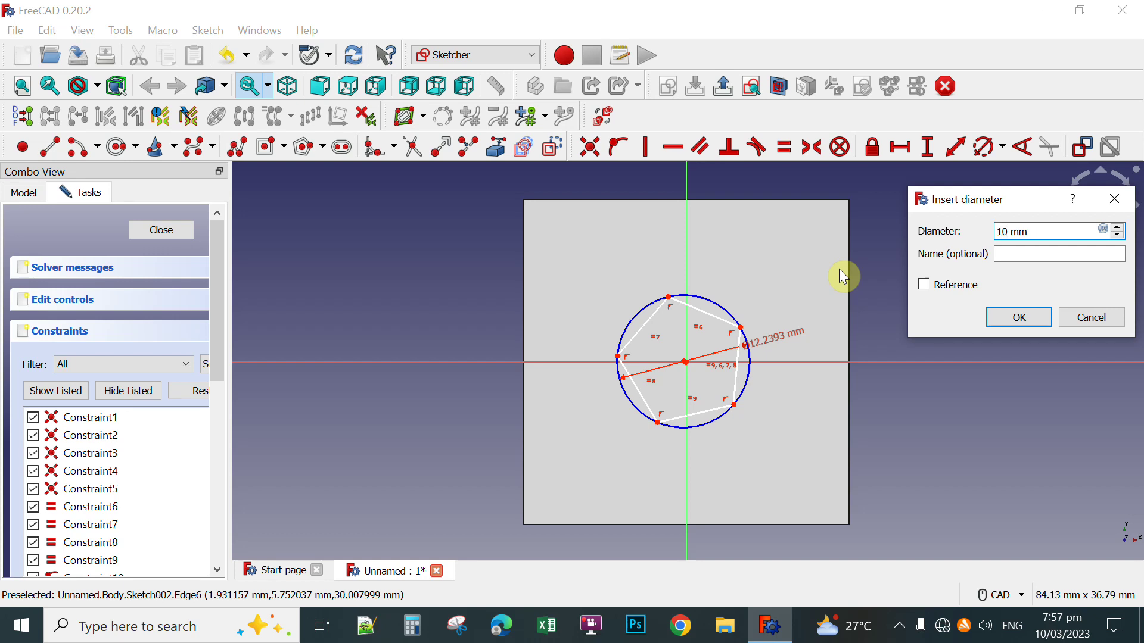
click(1007, 317)
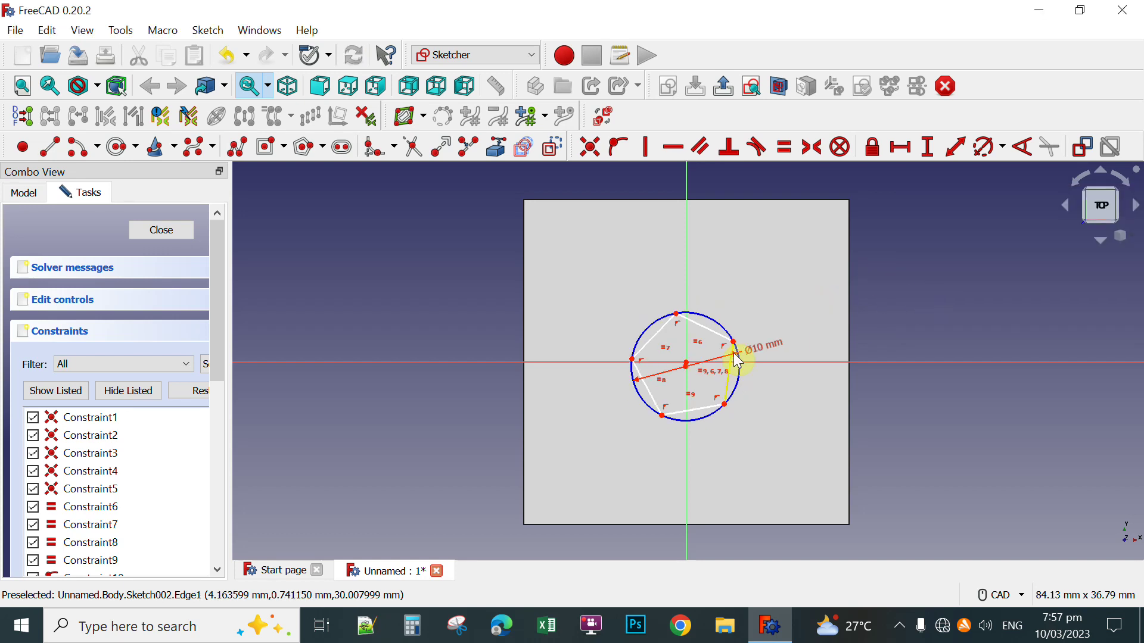
click(161, 230)
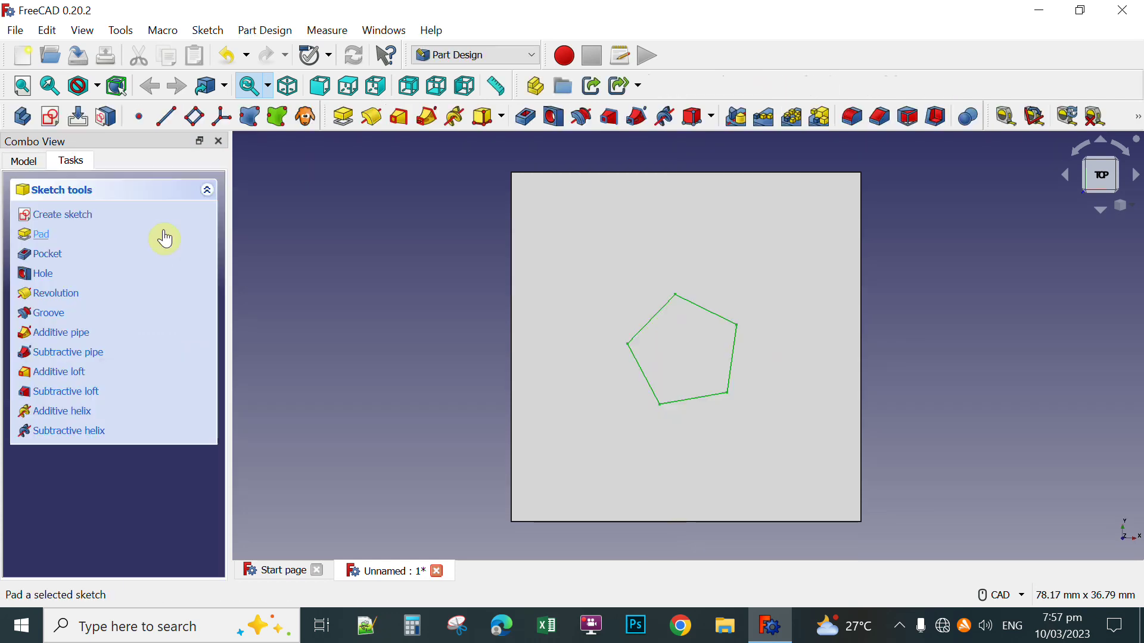
Pocket the pentagon sketch into the cube's top face to a length of 2 mm
click(525, 119)
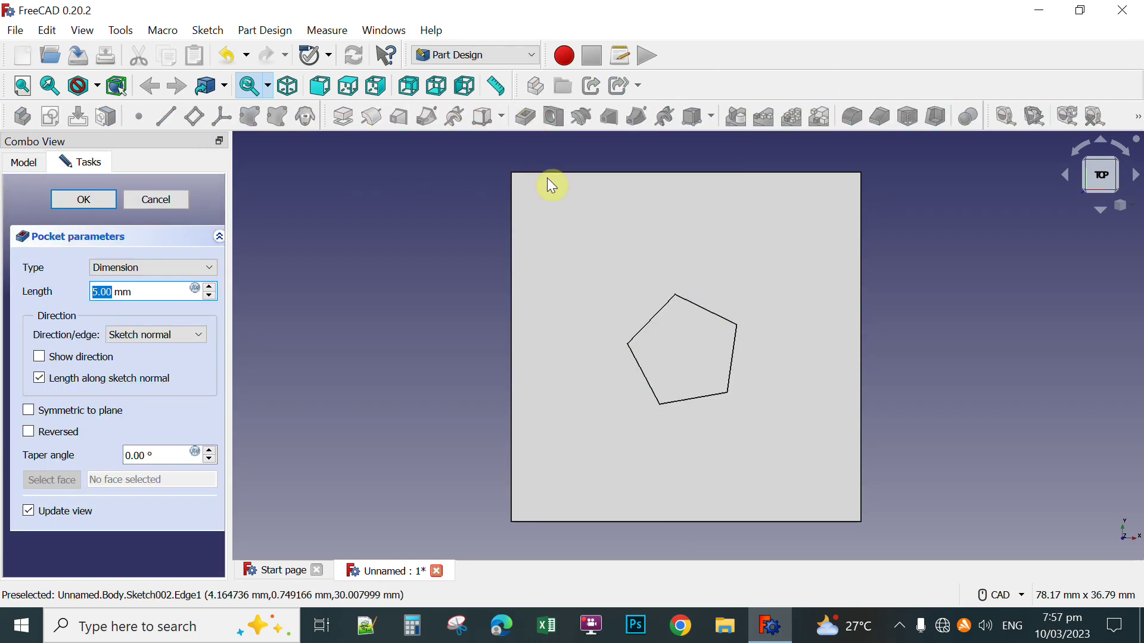
mouse_move(681, 422)
middle_down()
mouse_move(671, 378)
mouse_move(677, 427)
middle_up()
drag(115, 292, 67, 292)
text(2)
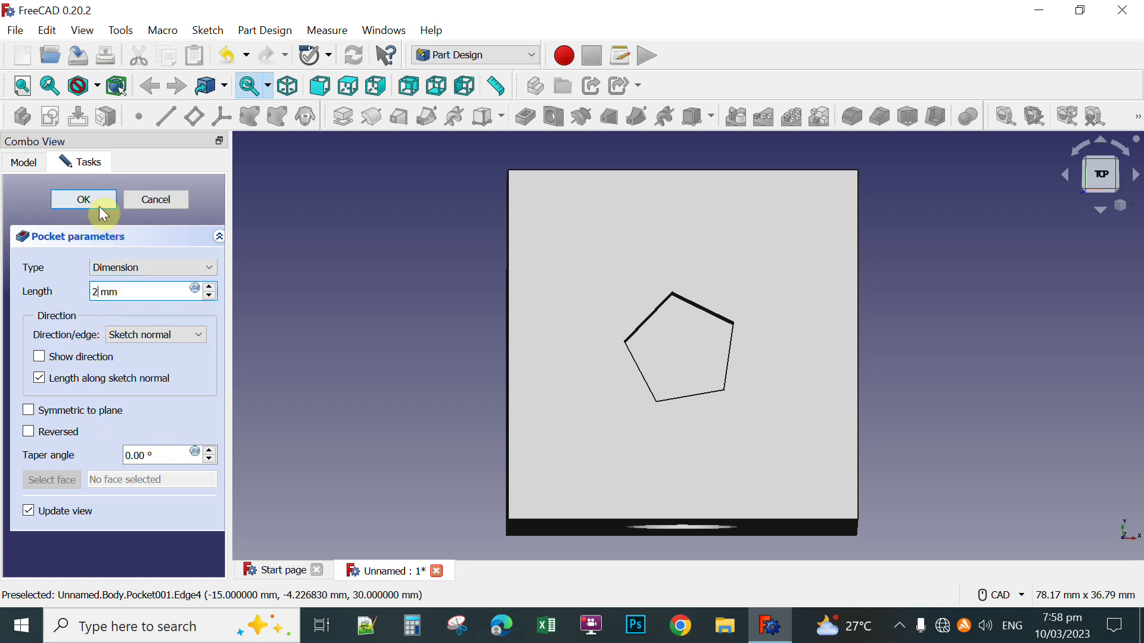
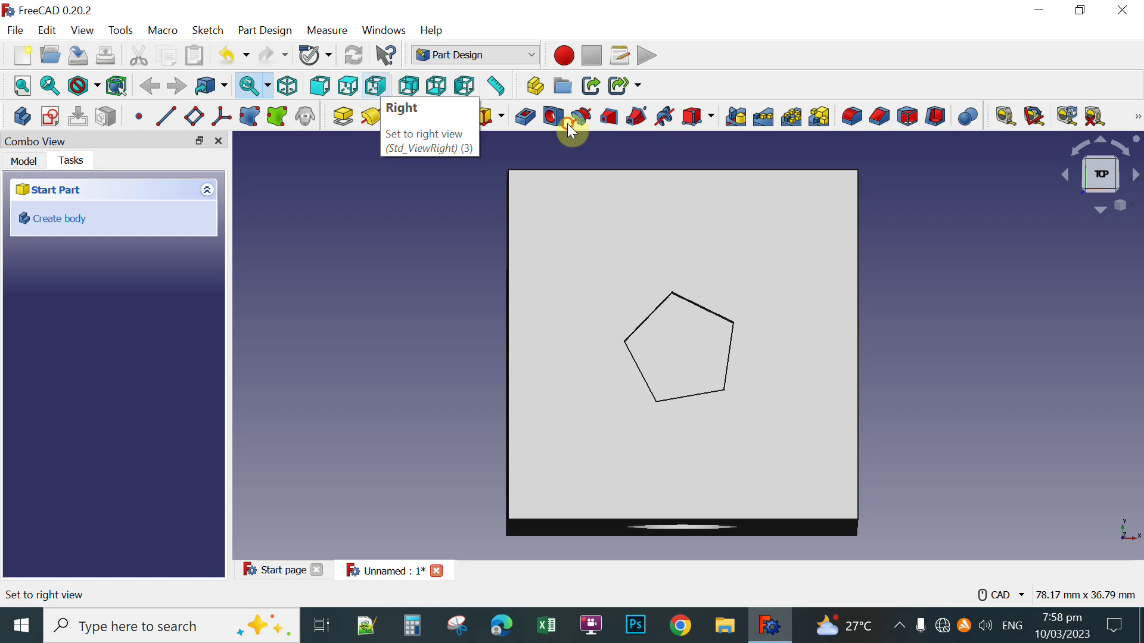
Switch to the right view and start a new sketch on the cube's right face
click(382, 89)
middle_drag(1008, 483, 569, 164)
click(381, 88)
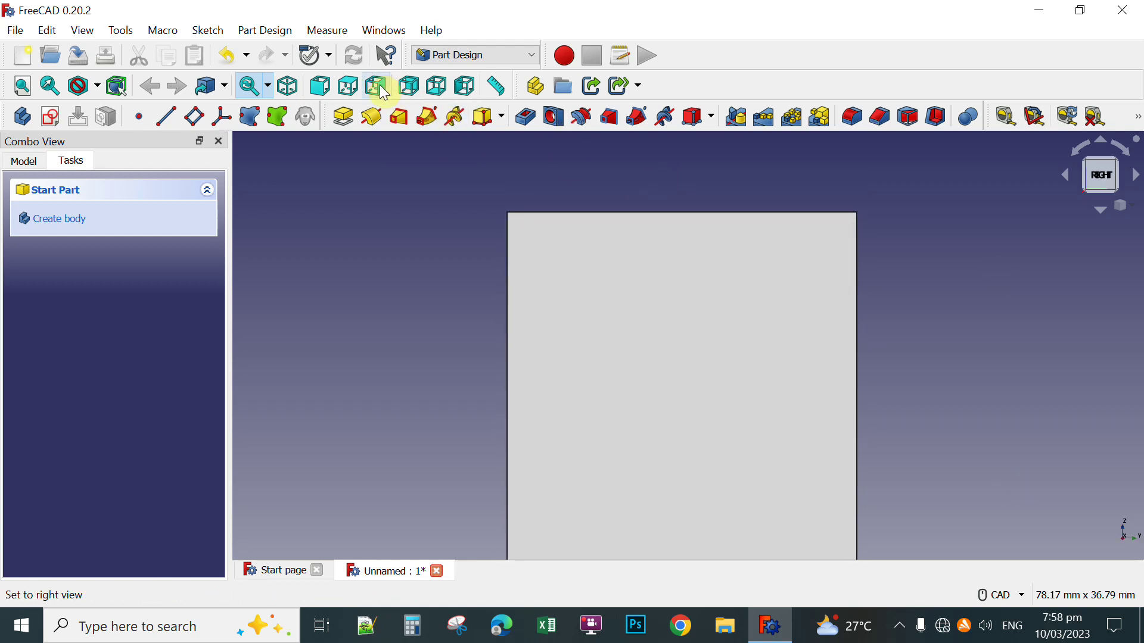
middle_drag(998, 491, 662, 290)
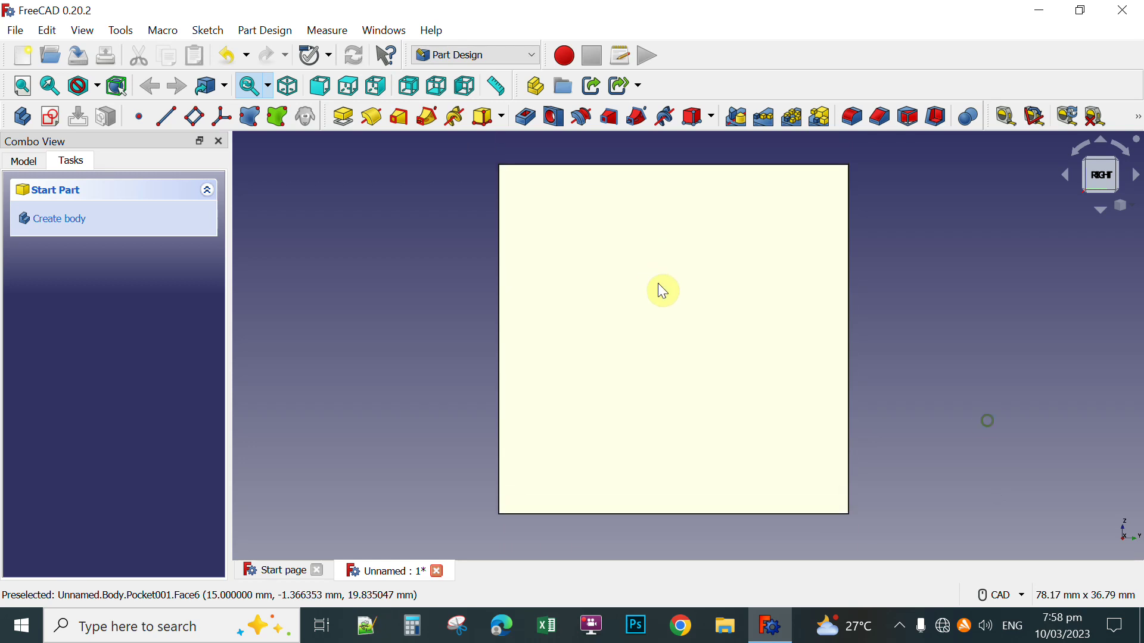
click(664, 312)
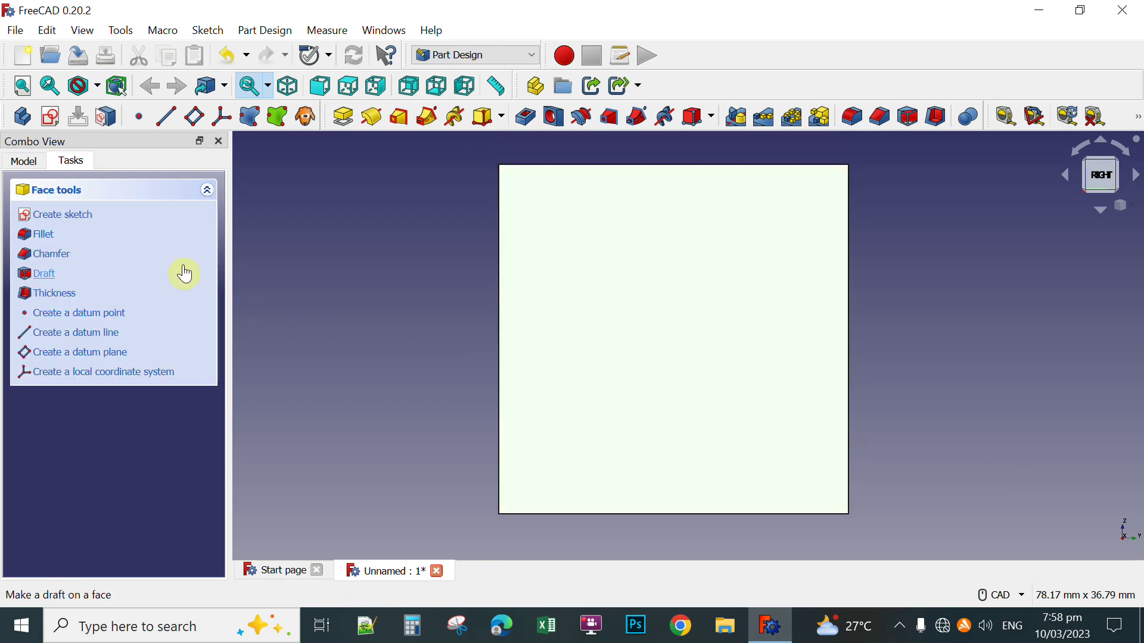
click(76, 222)
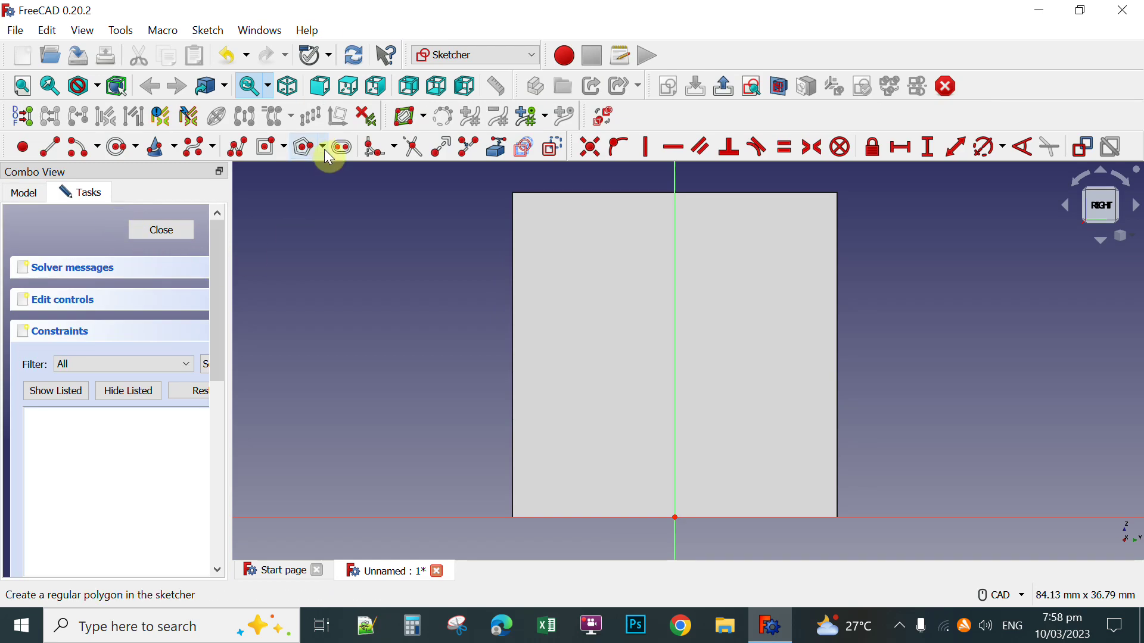
Draw a regular hexagon on the right face and move its center onto the vertical axis near the middle of the face
click(324, 149)
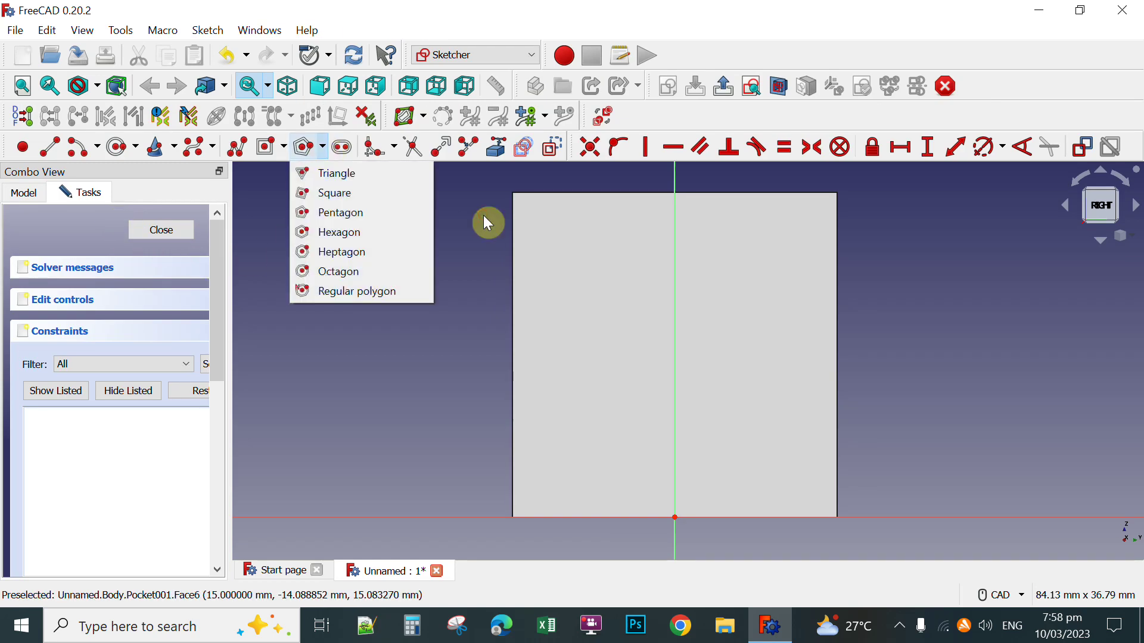
click(341, 232)
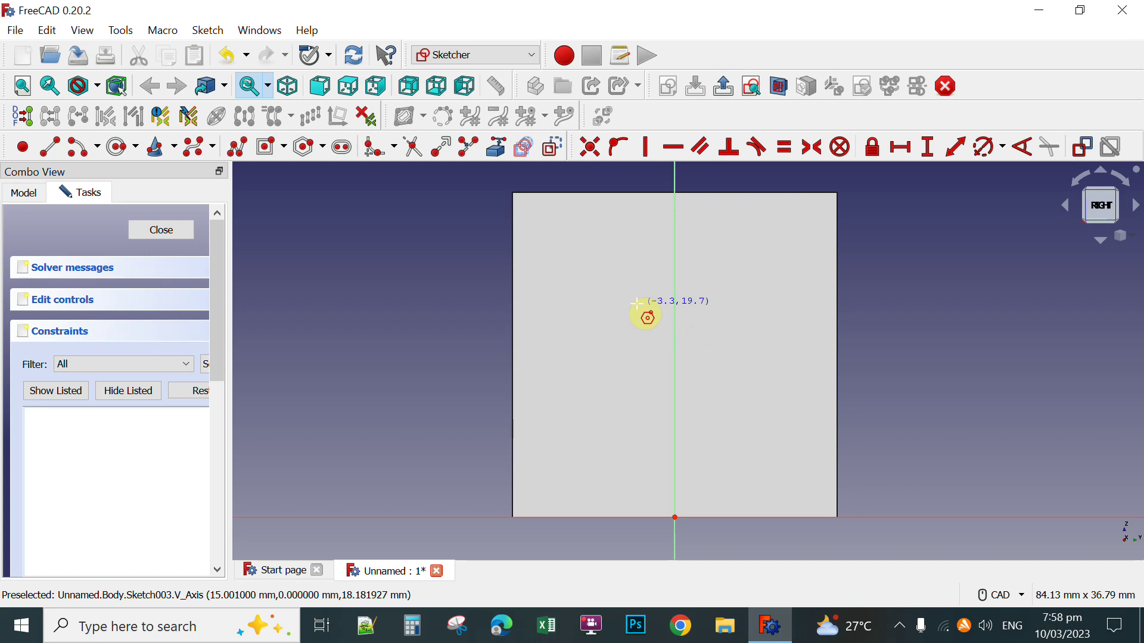
click(675, 341)
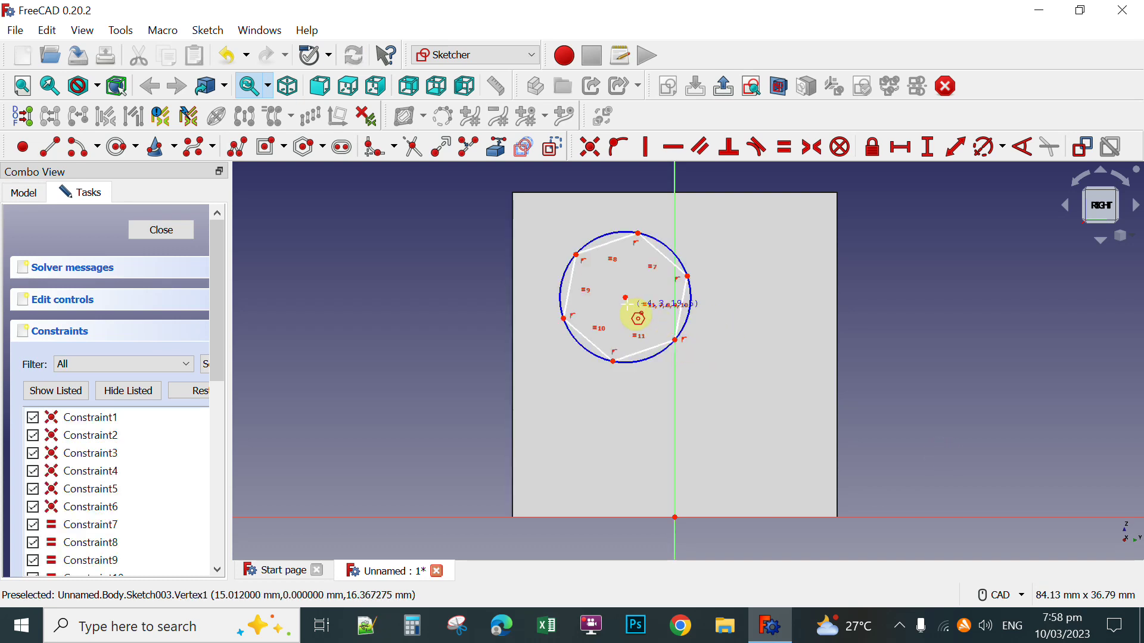
right_click(703, 302)
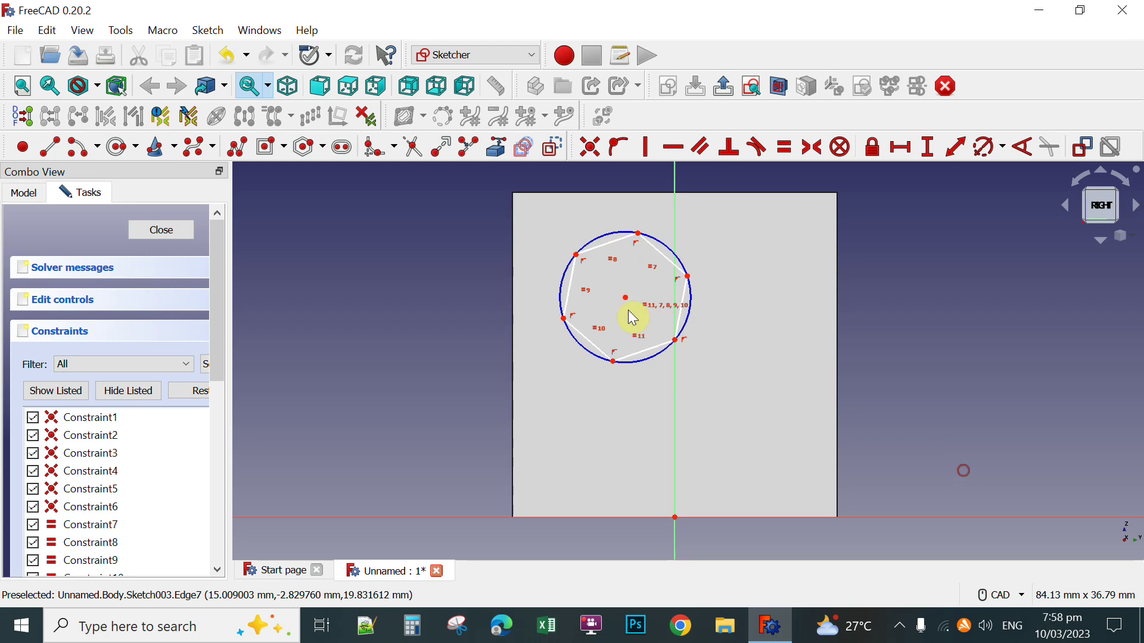
drag(627, 305, 673, 338)
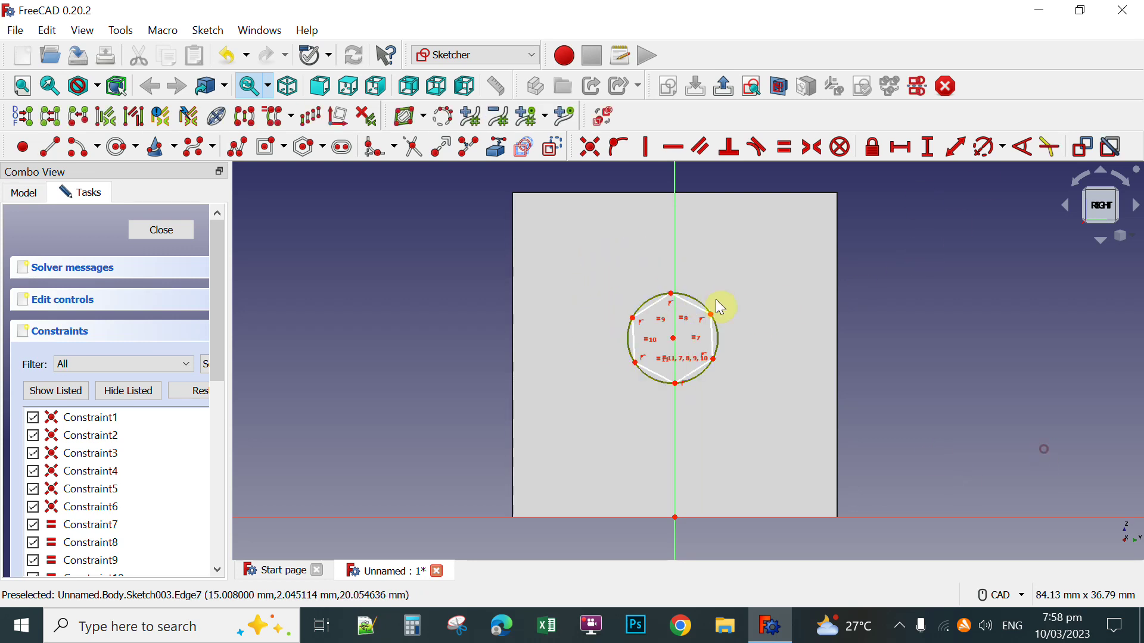
Constrain the diameter of the hexagon's circumscribed circle to 10 mm, and close the sketch
click(1003, 149)
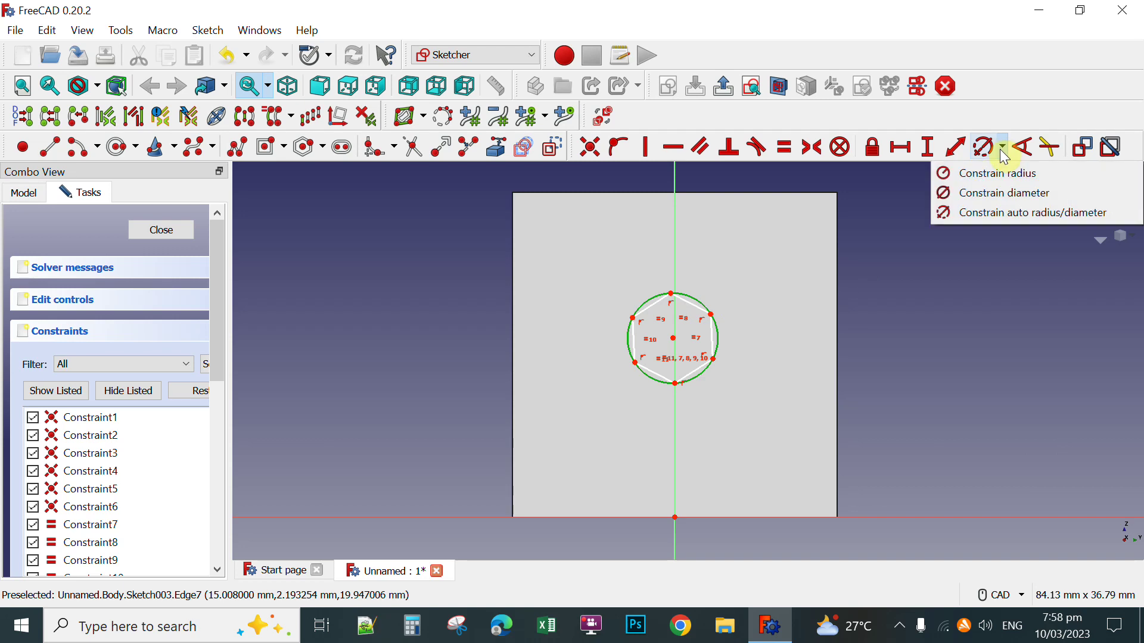
click(977, 212)
text(10)
click(1001, 312)
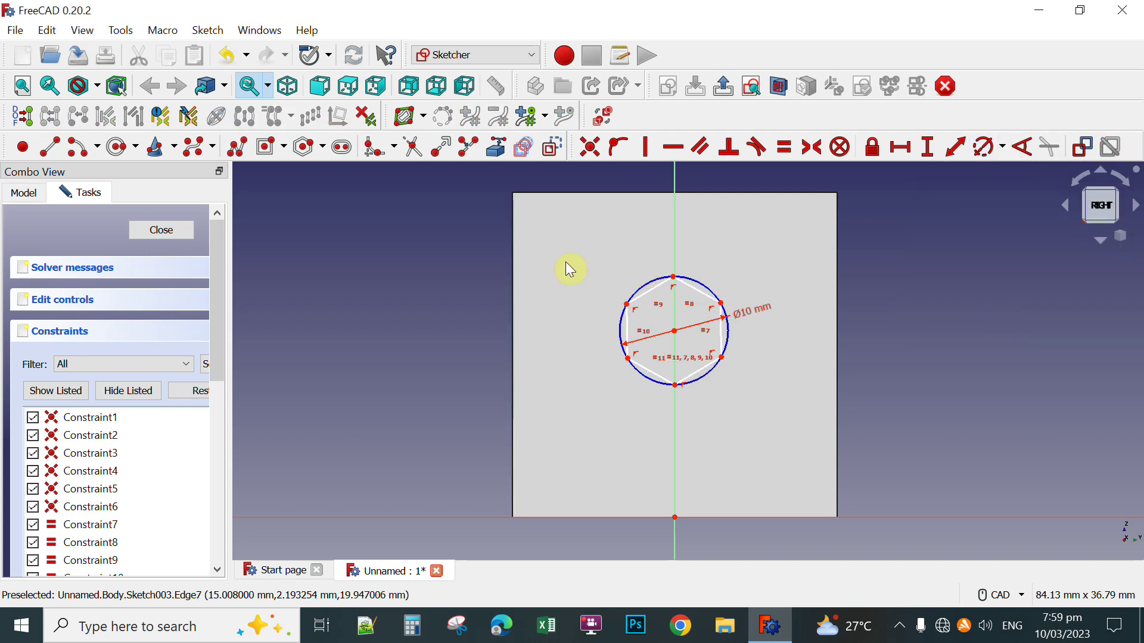
click(181, 240)
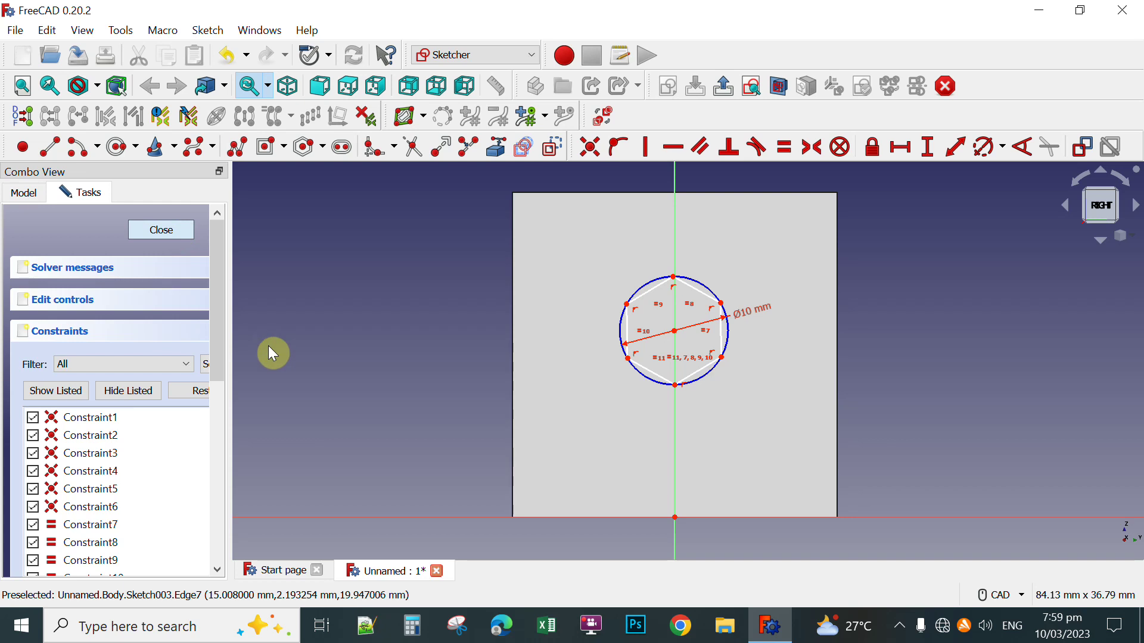
Pocket the hexagon sketch into the cube's right face to a length of 2 mm
click(525, 119)
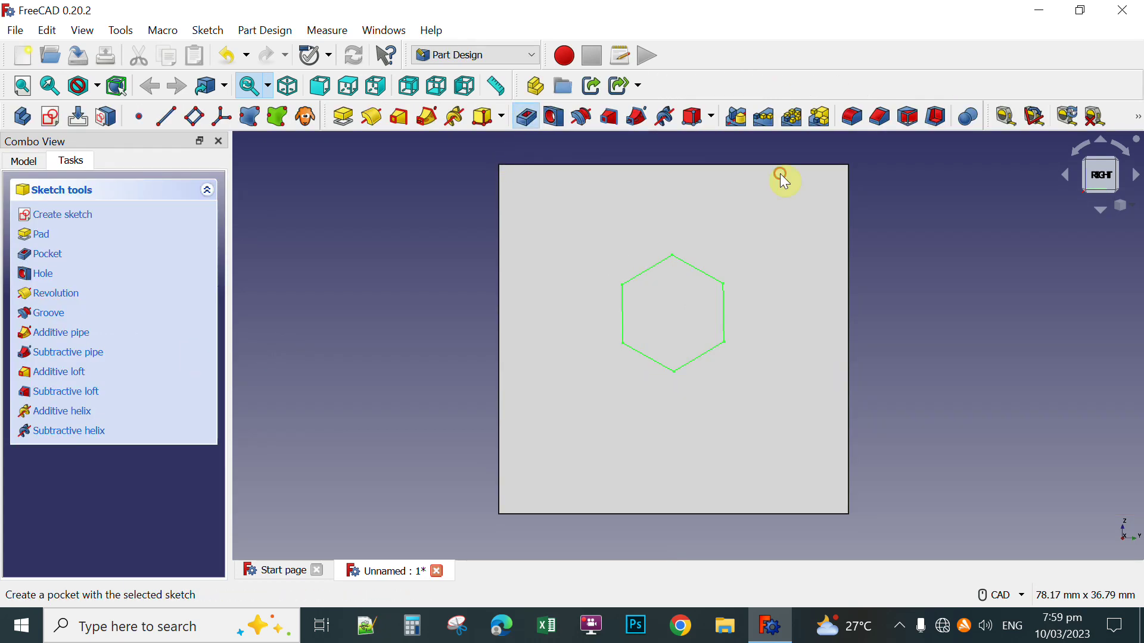
text(2)
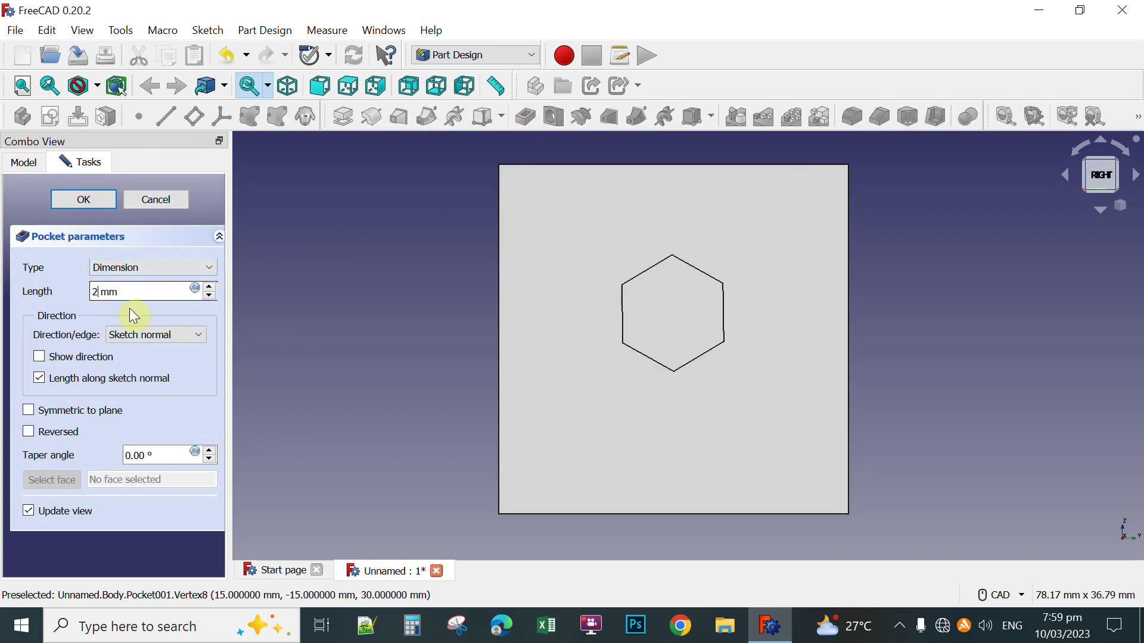
click(97, 198)
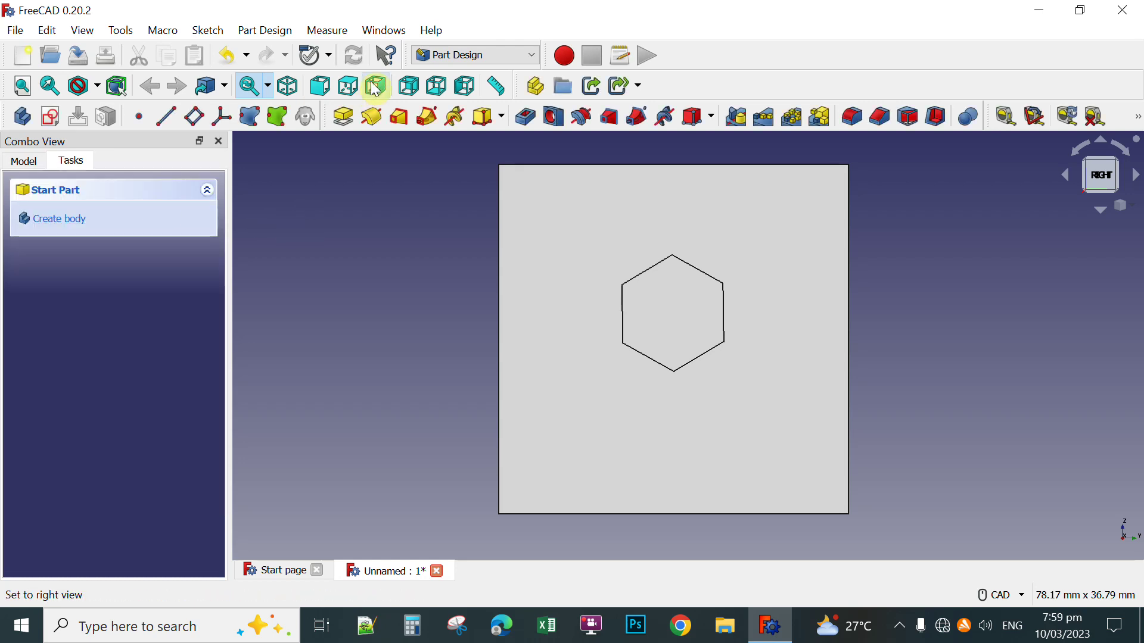
Switch to the rear view and start a new sketch on the cube's rear face
click(410, 88)
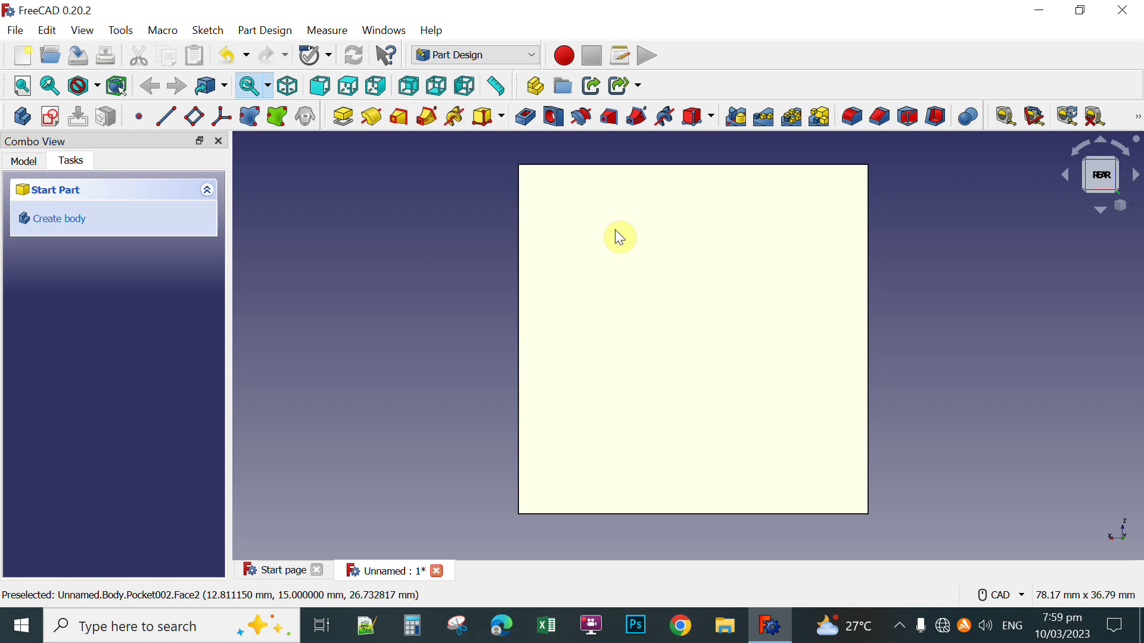
click(685, 292)
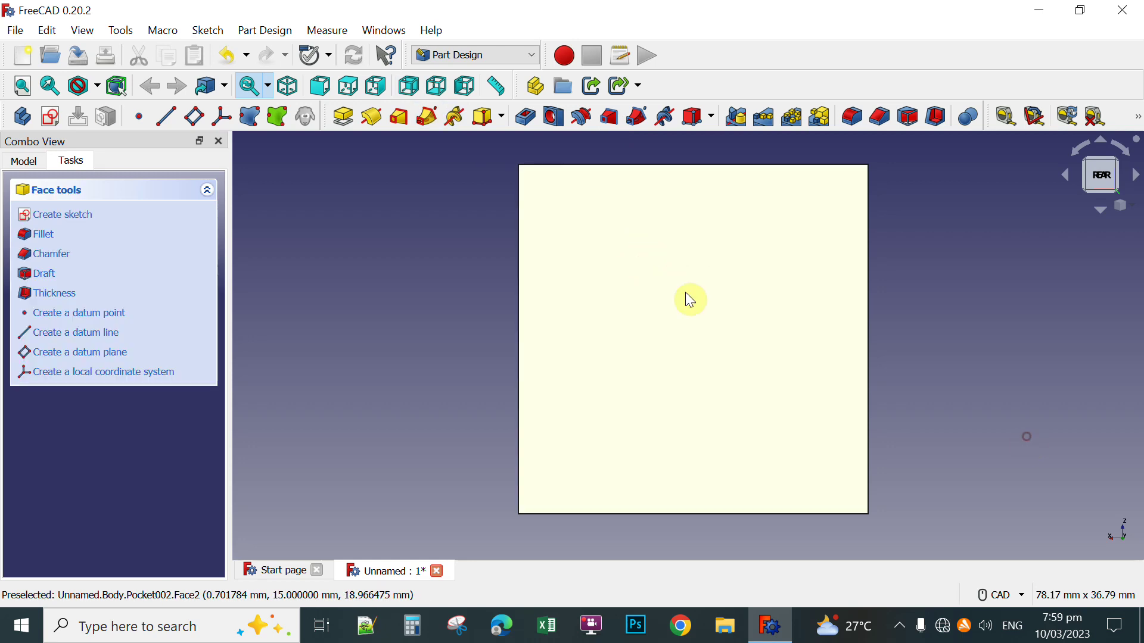
click(72, 225)
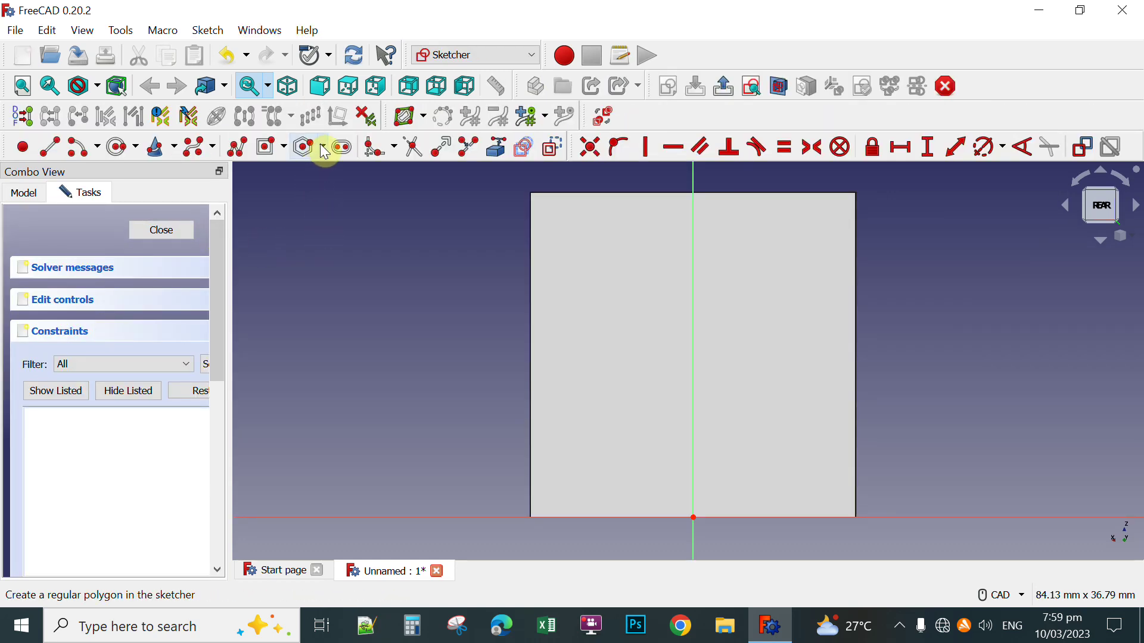
Draw a regular heptagon with a circumscribed circle about 10.4 mm in diameter, and move its center to the vertical axis near mid-face
click(321, 146)
click(342, 252)
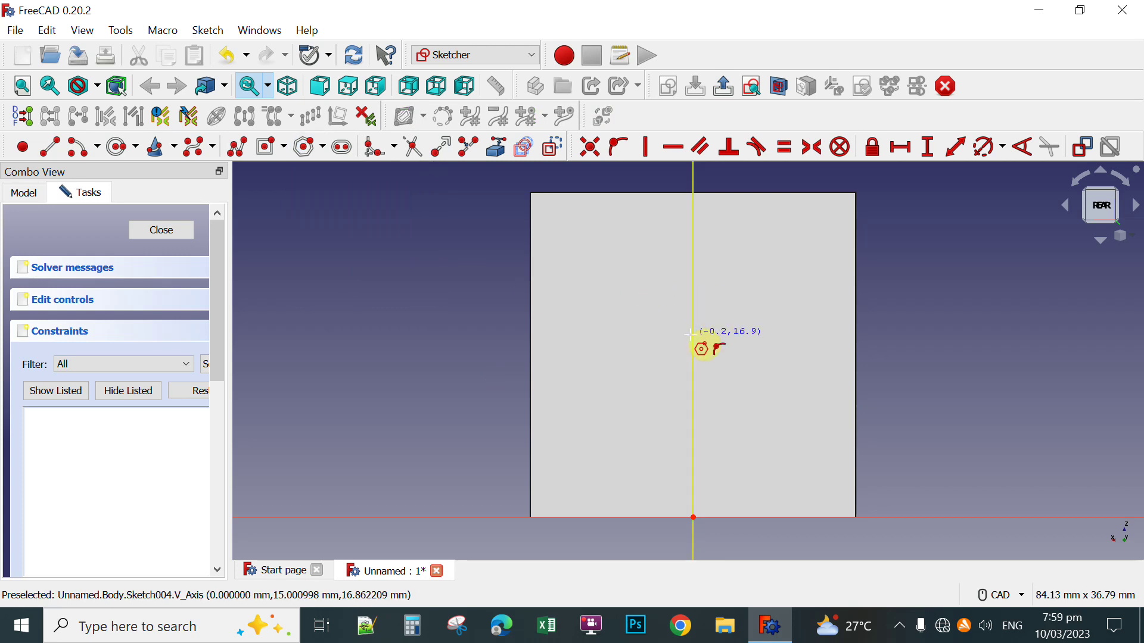
click(662, 322)
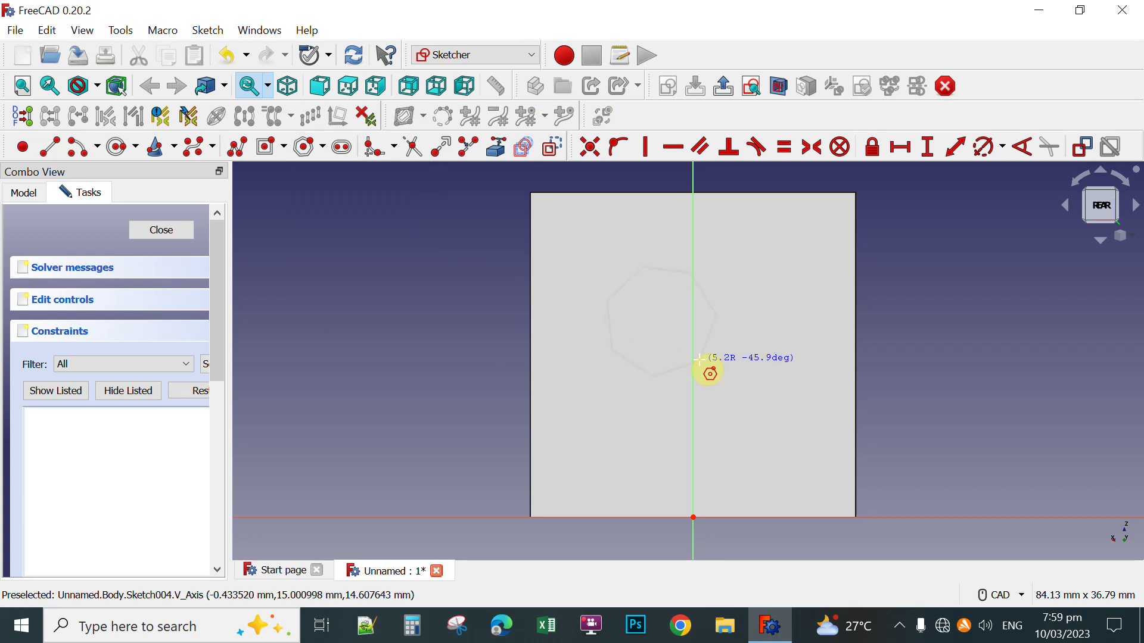
click(702, 361)
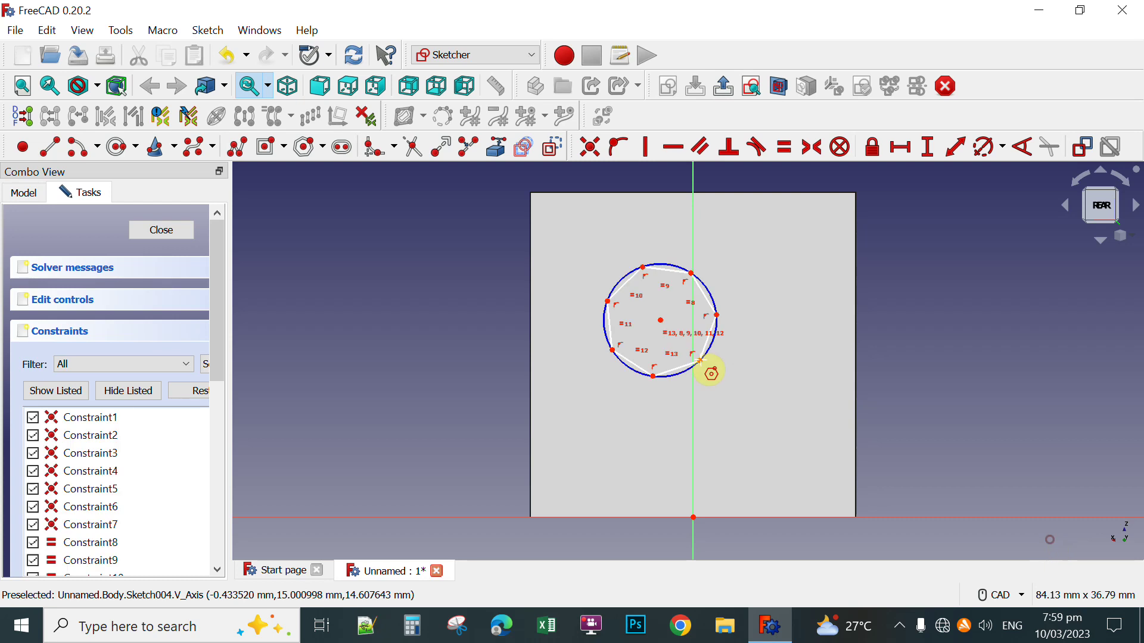
click(673, 272)
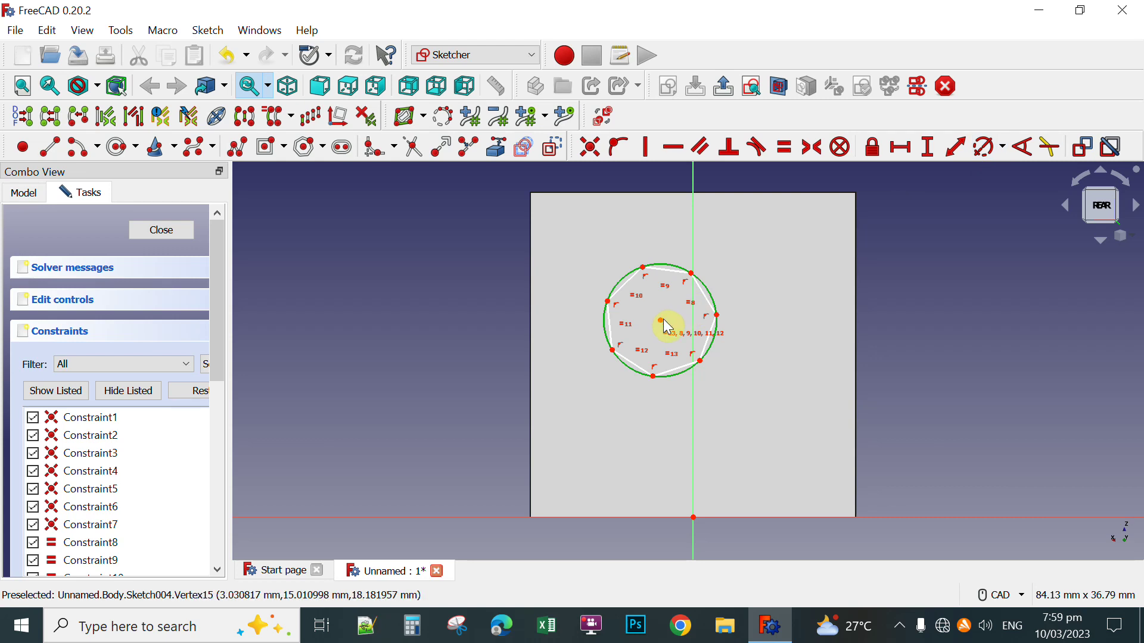
drag(664, 326, 695, 360)
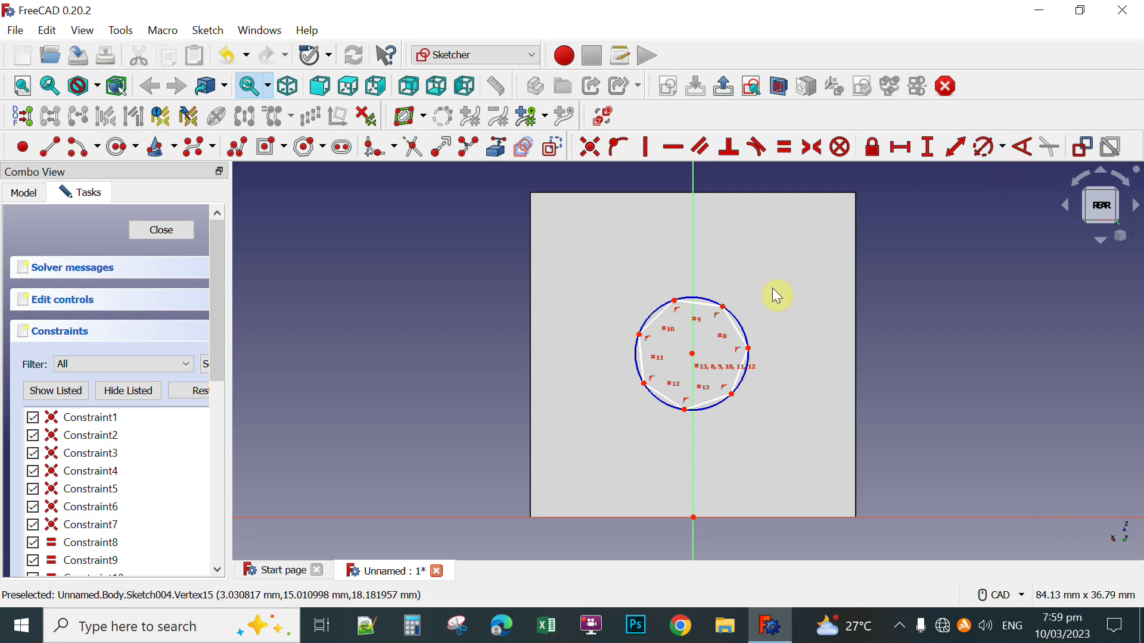
Constrain the diameter of the heptagon's circumscribed circle to 10 mm, and close the sketch
click(697, 303)
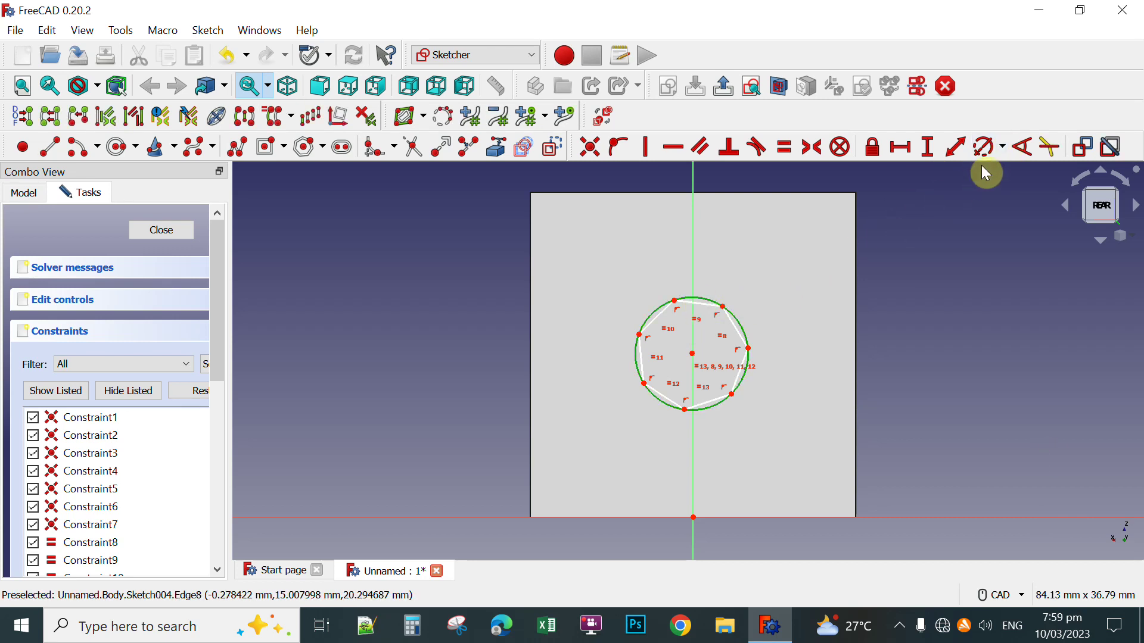
click(1003, 147)
click(983, 212)
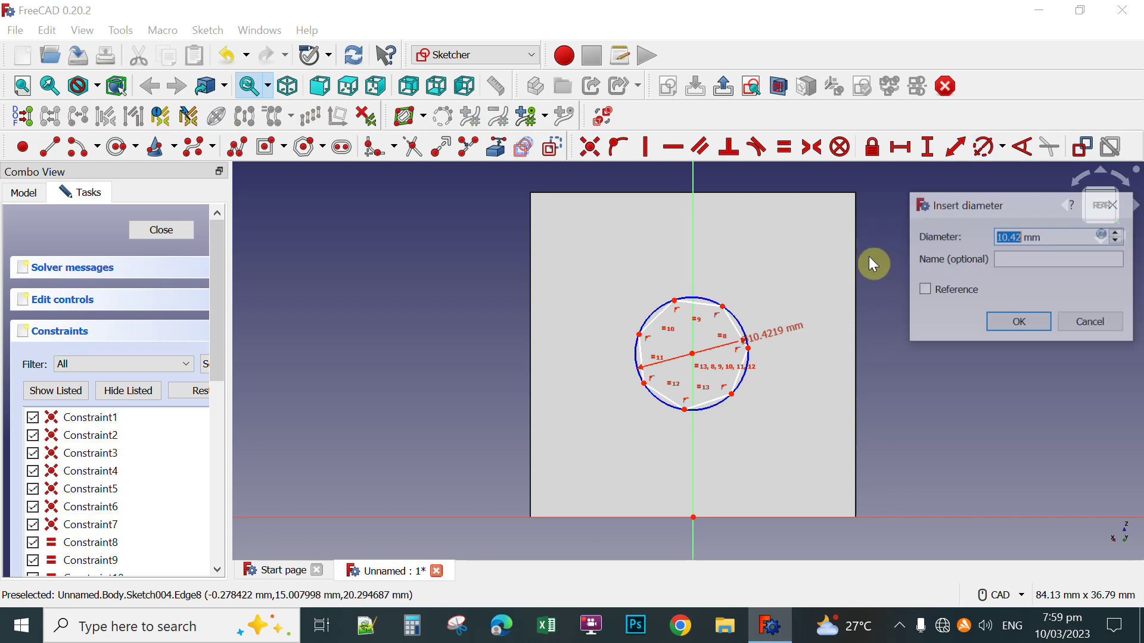
text(10)
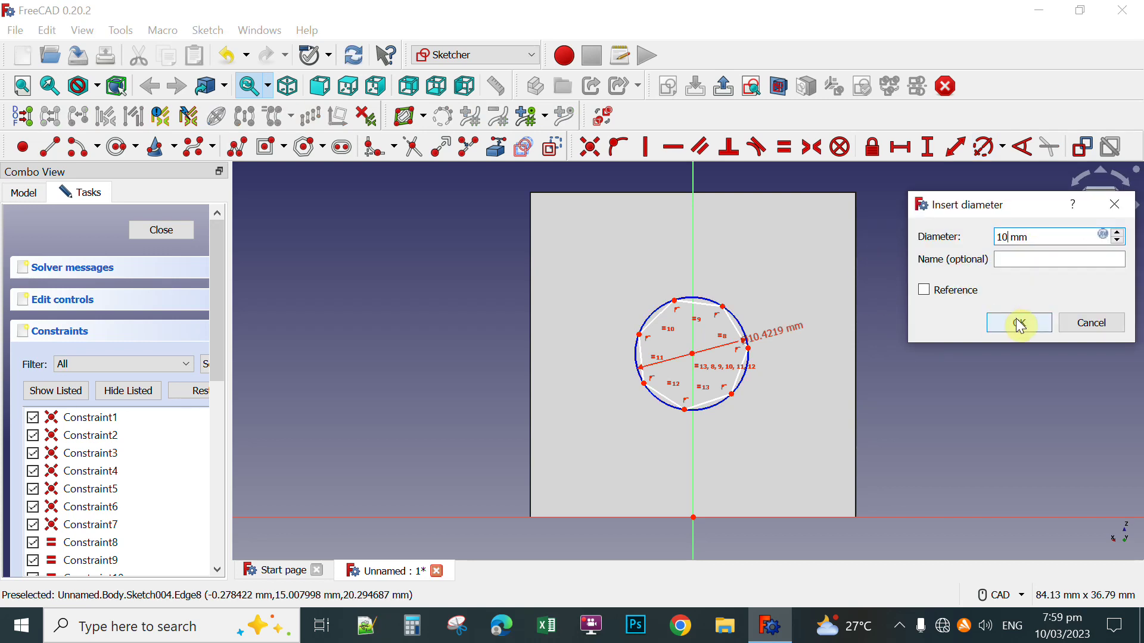
click(1020, 324)
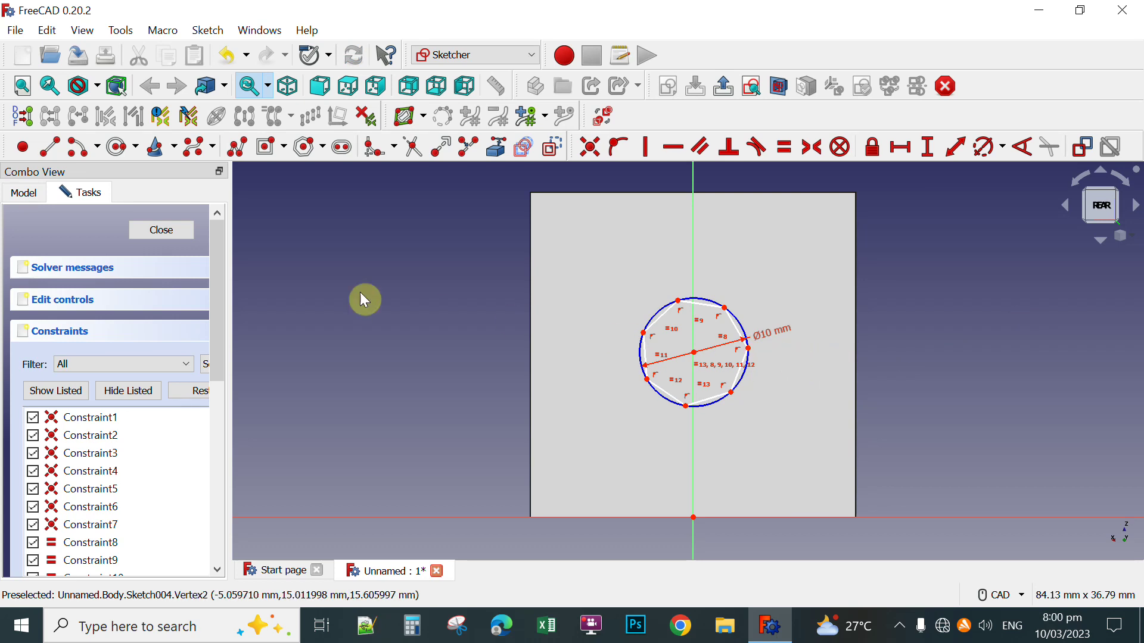
click(179, 234)
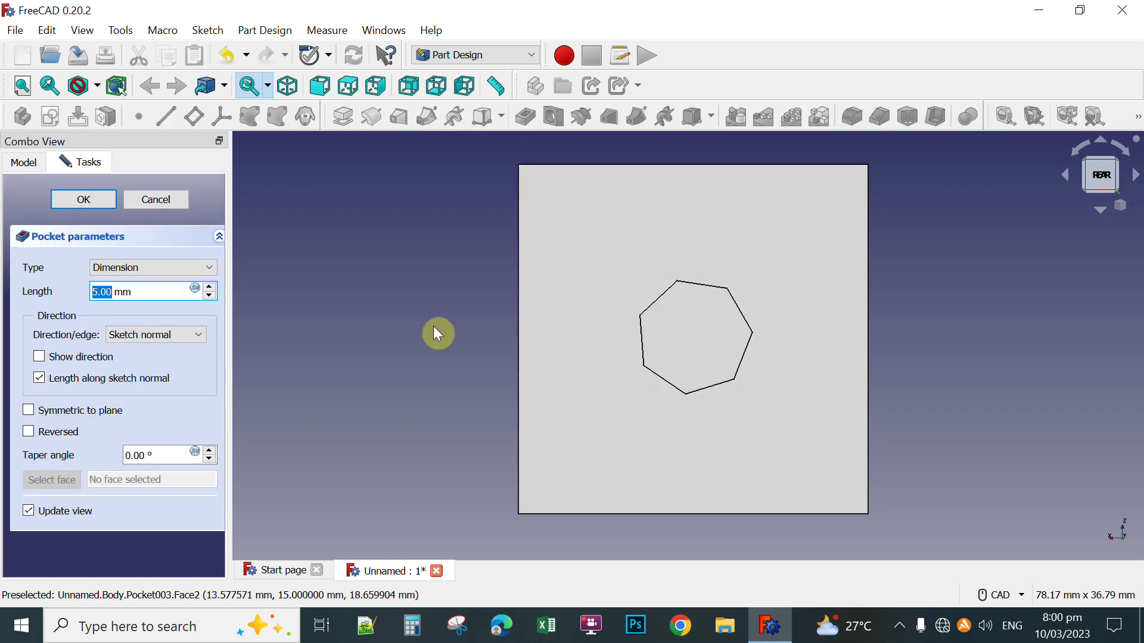
Pocket the heptagon sketch into the cube's rear face to a length of 2 mm
text(2)
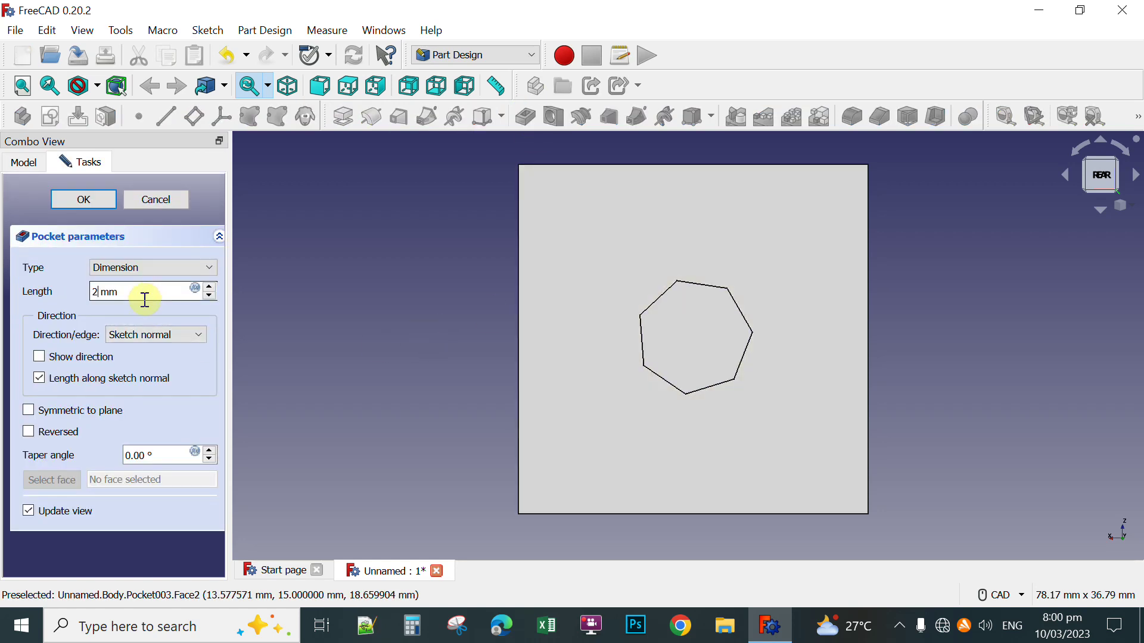
click(98, 203)
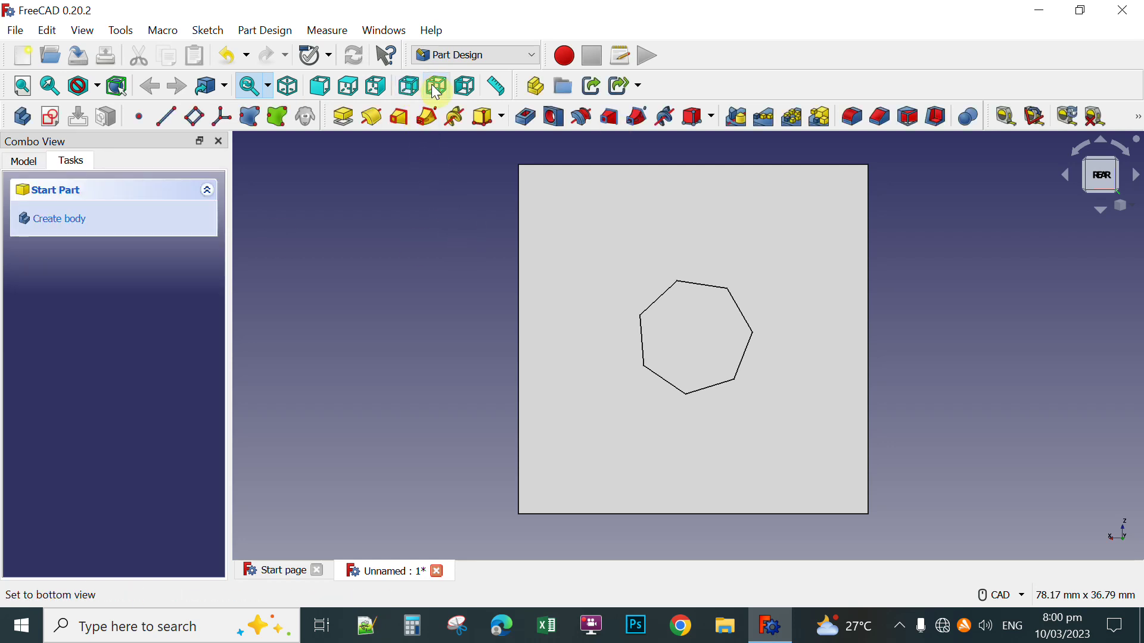
Switch to the bottom view and start a new sketch on the cube's bottom face
click(436, 89)
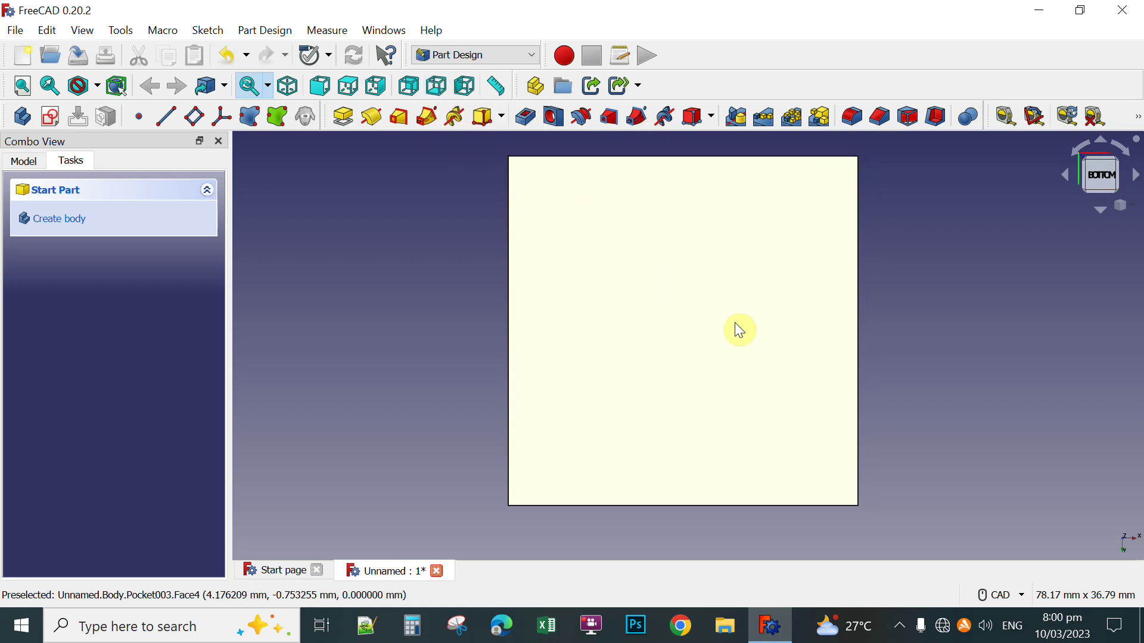
click(703, 323)
click(82, 218)
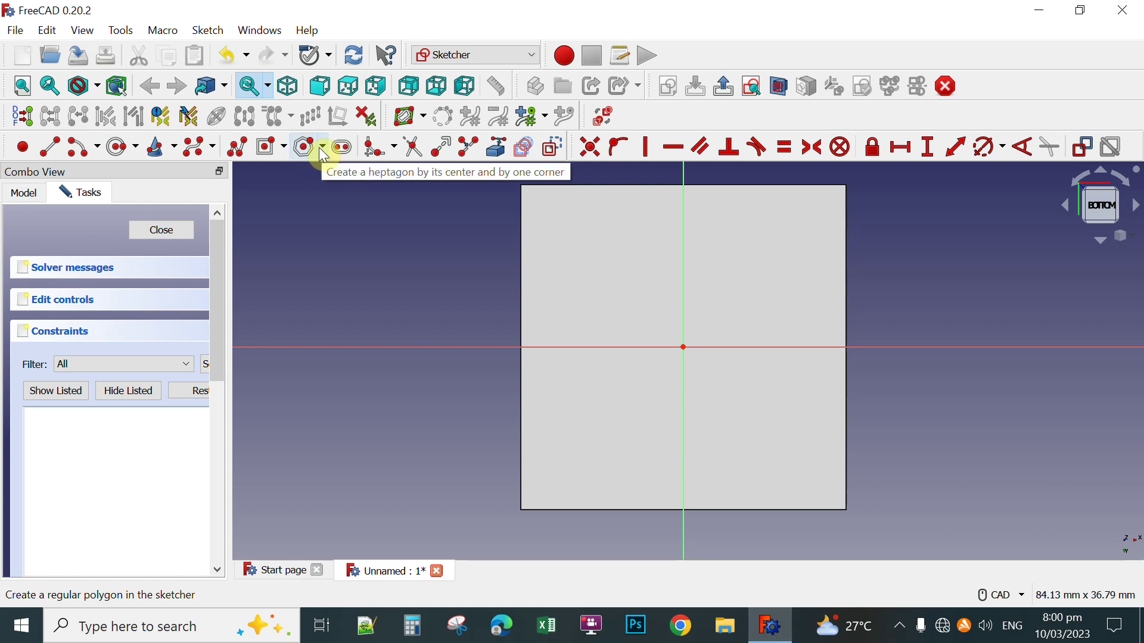
Draw a closed C-shaped polyline profile around the origin, about 15 mm wide and 18.5 mm tall, opening to the right
click(239, 150)
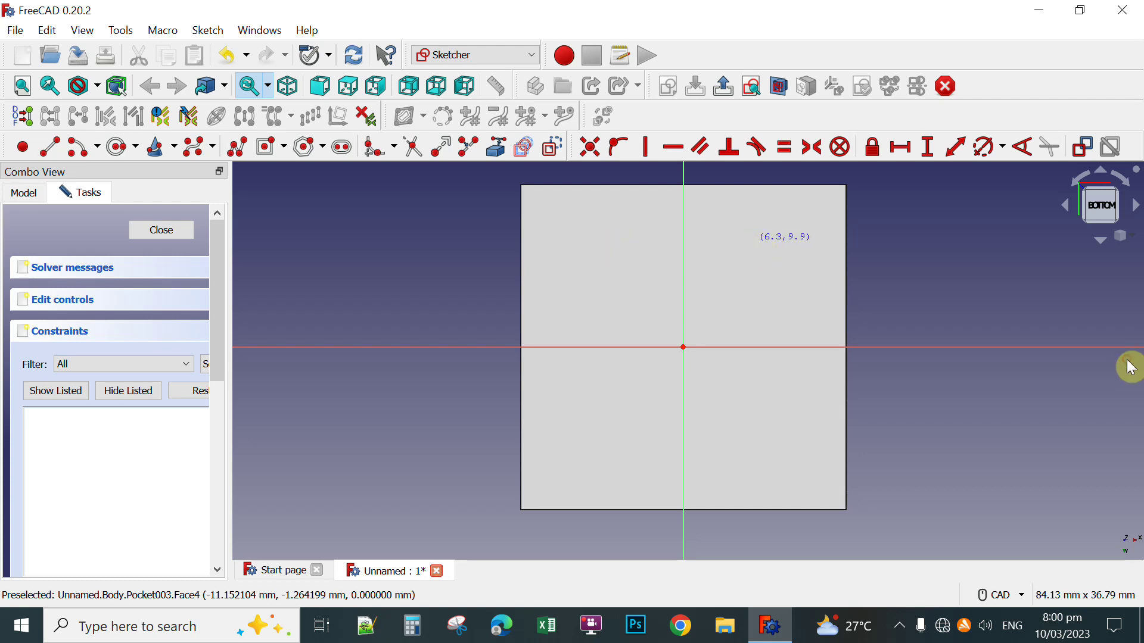
click(591, 240)
click(751, 240)
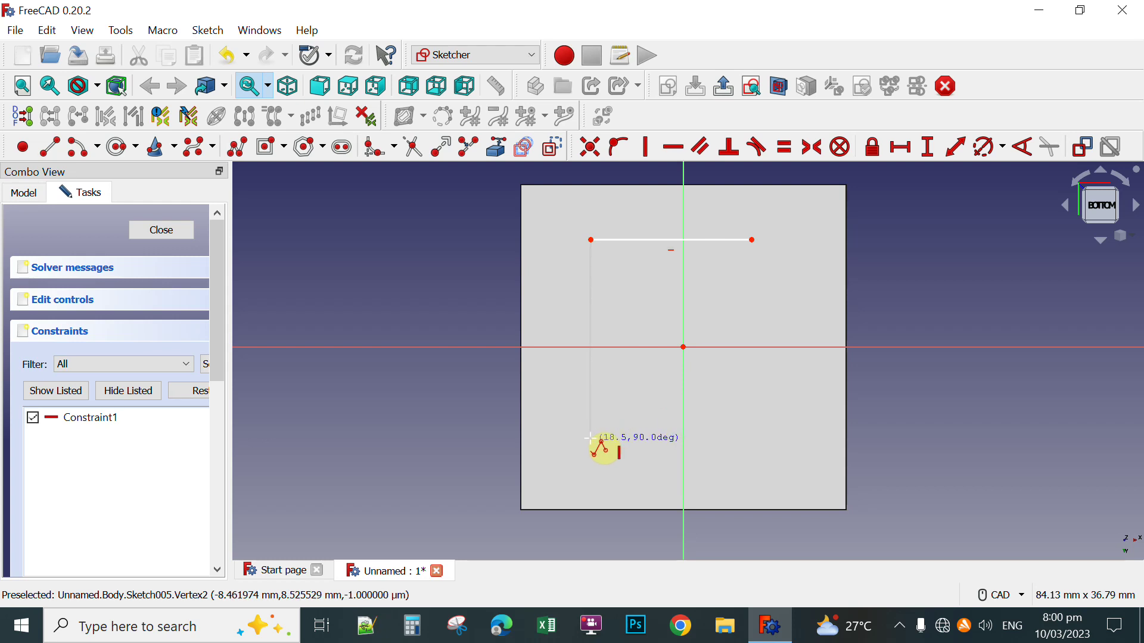
click(590, 441)
click(748, 441)
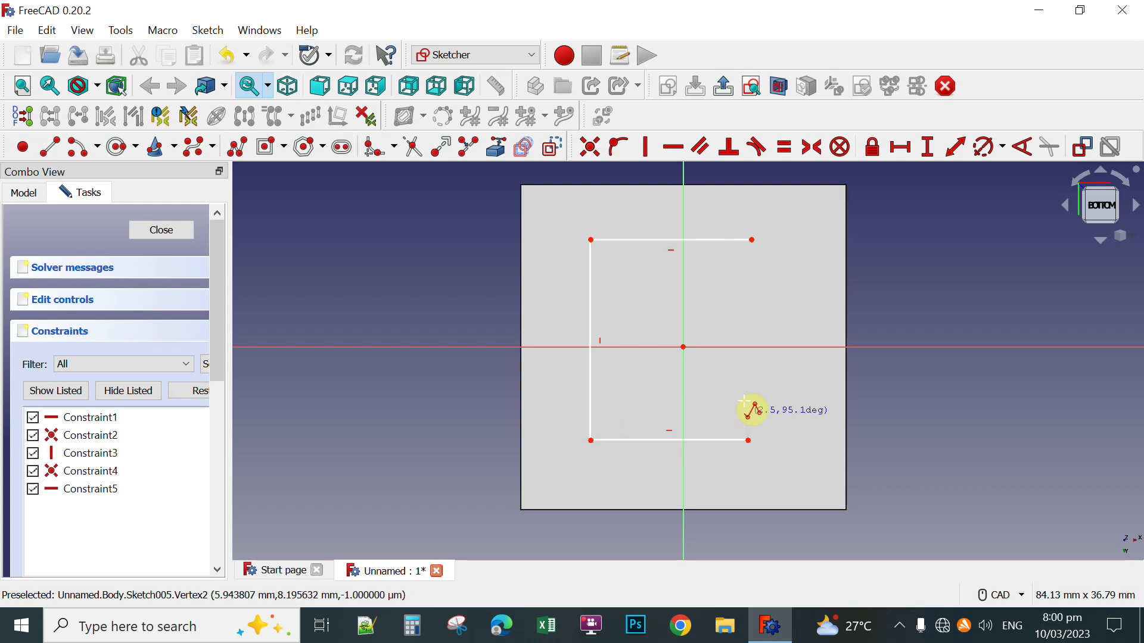
click(744, 391)
click(630, 391)
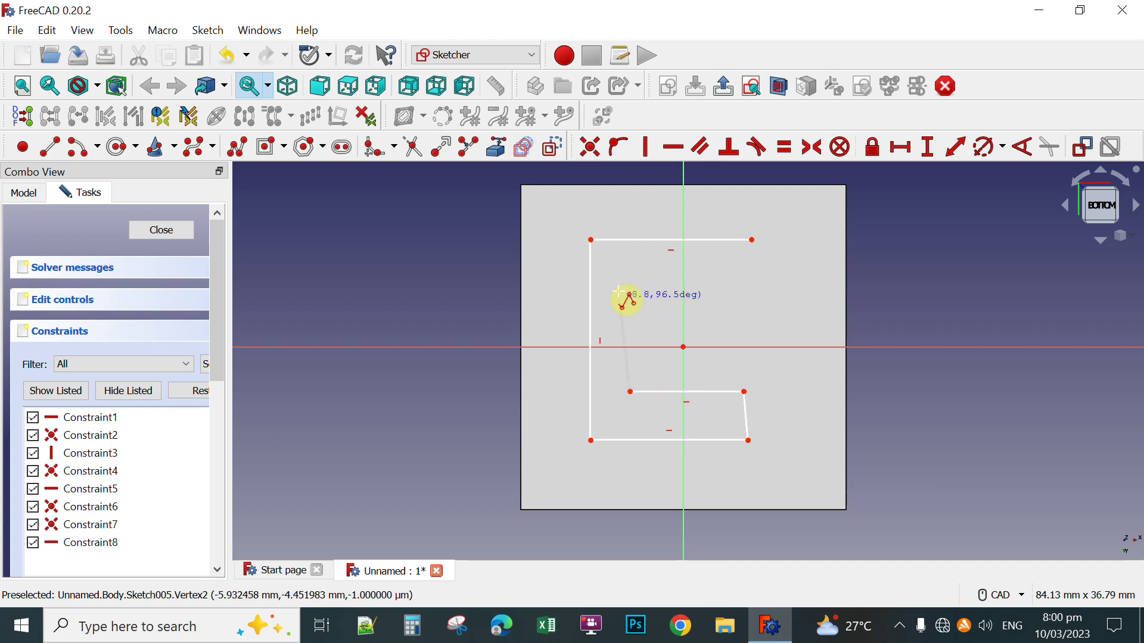
click(630, 283)
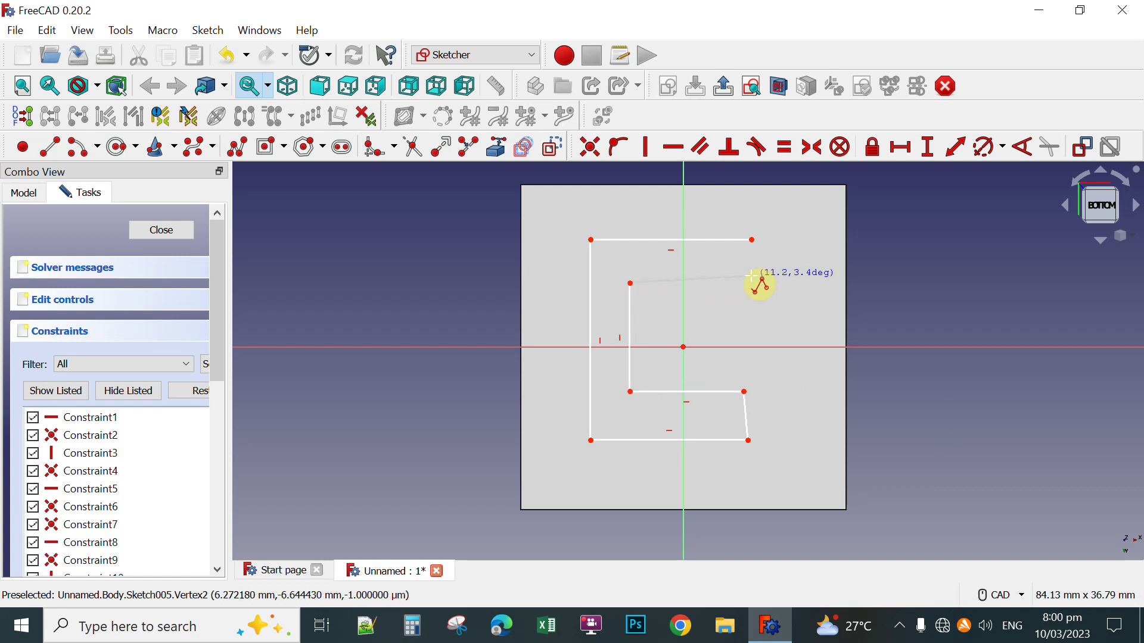
click(750, 284)
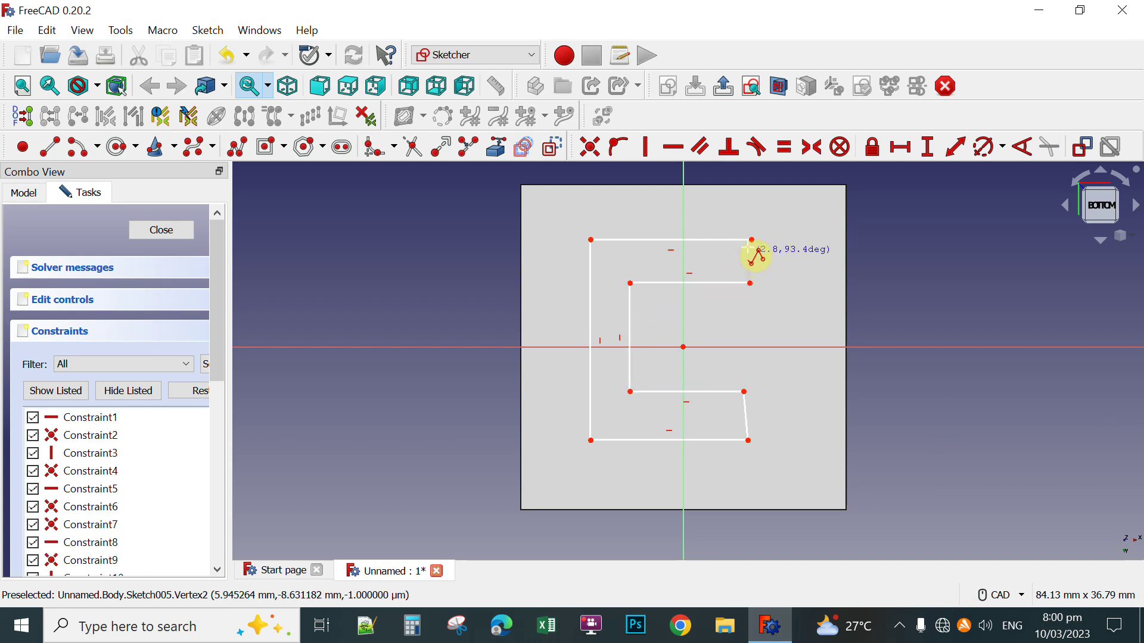
click(751, 240)
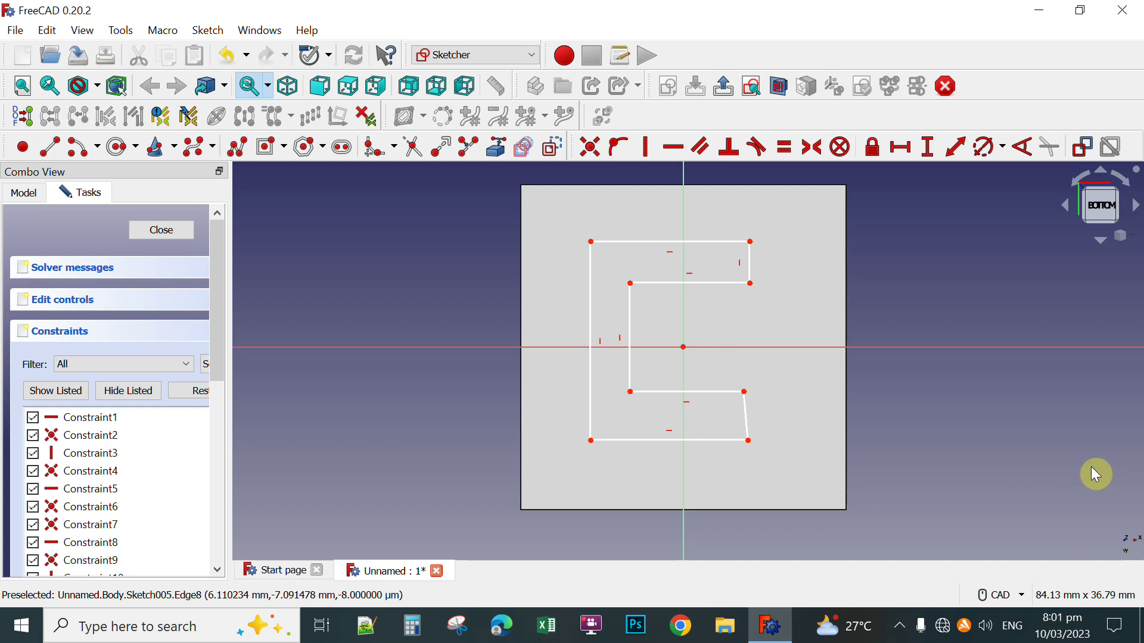
Close the C-shaped sketch and pocket it into the cube's bottom face to a length of 2 mm
click(173, 236)
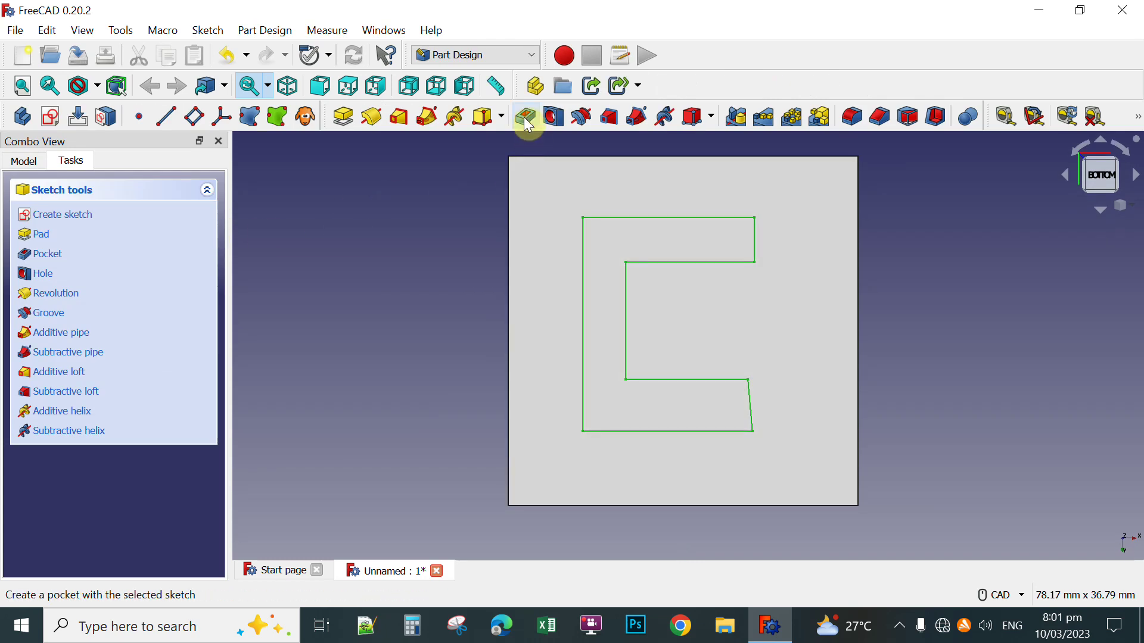
click(527, 122)
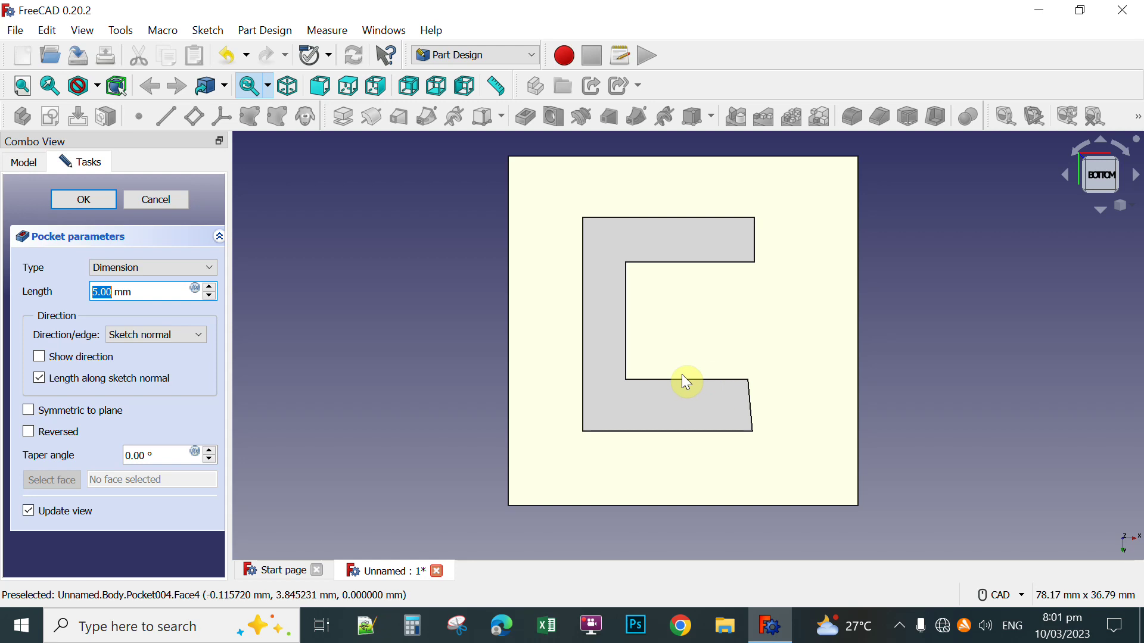
text(2)
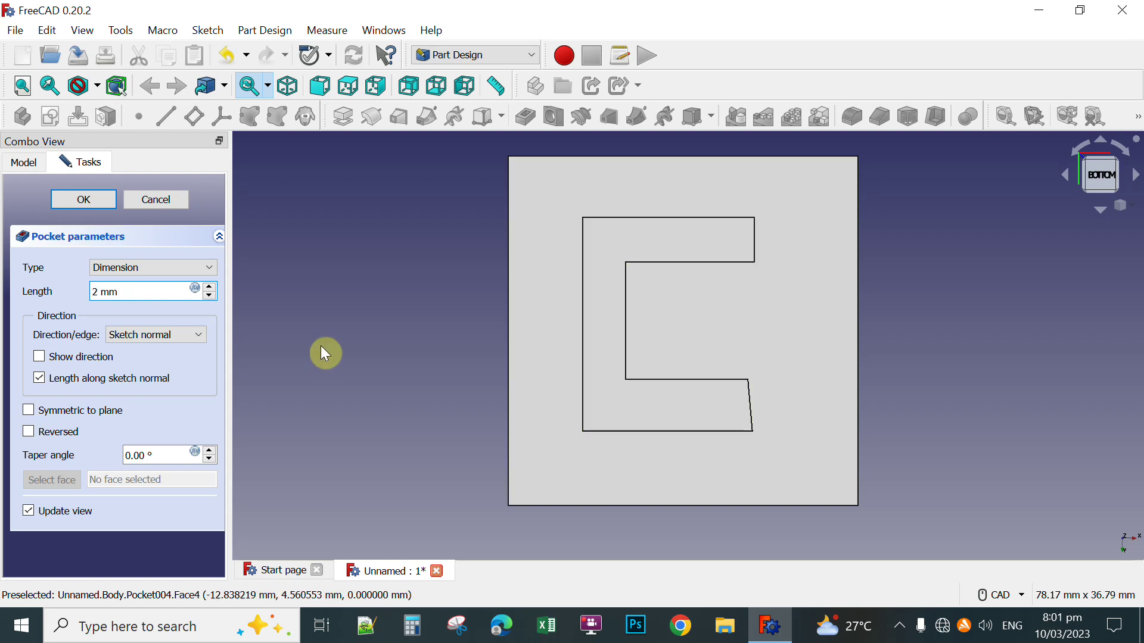
click(89, 201)
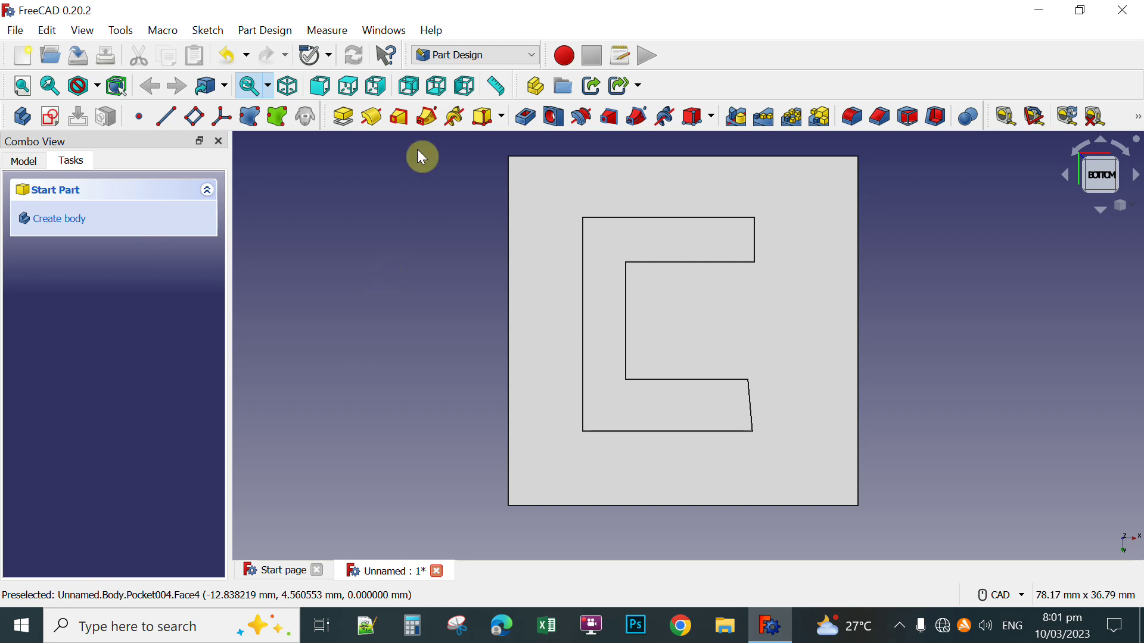
Switch to the left view and start a new sketch on the cube's left face
click(464, 87)
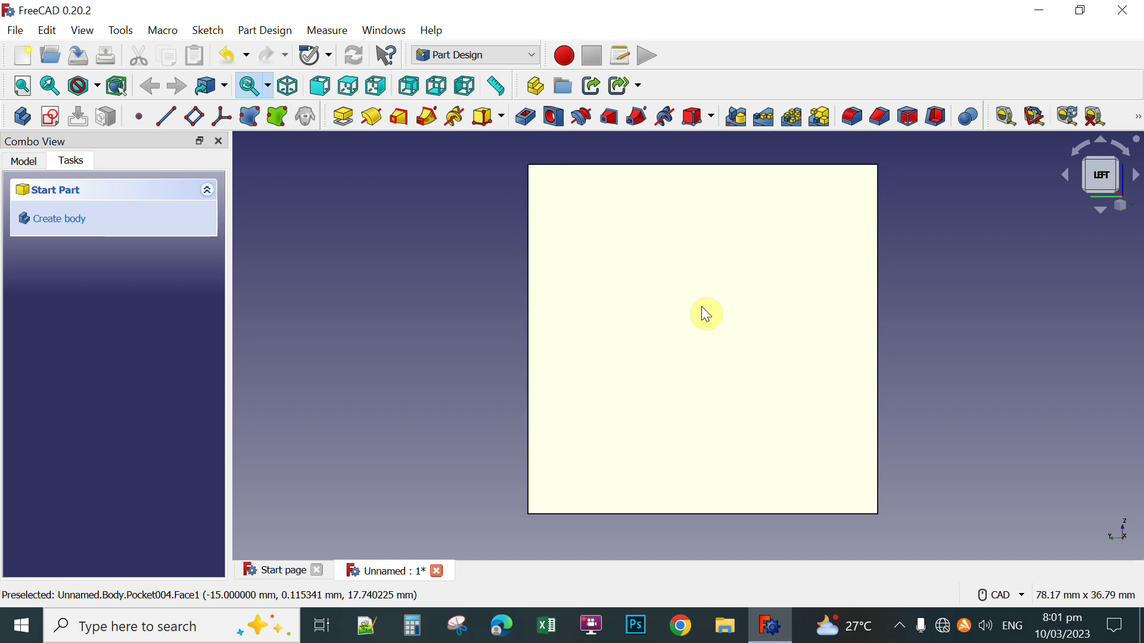
click(705, 314)
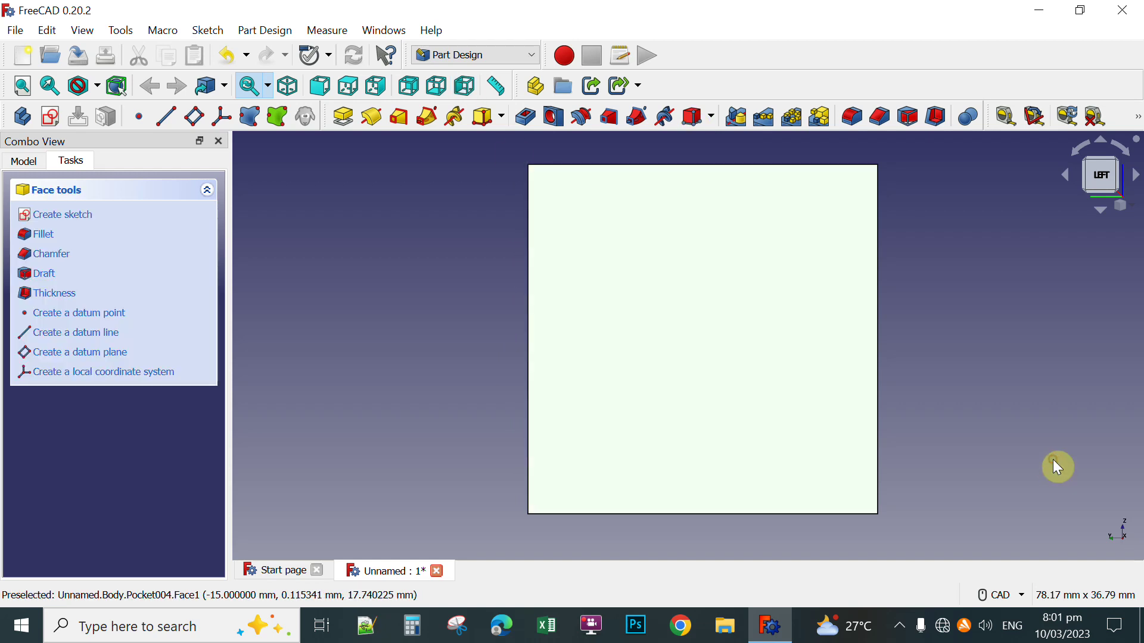
click(74, 223)
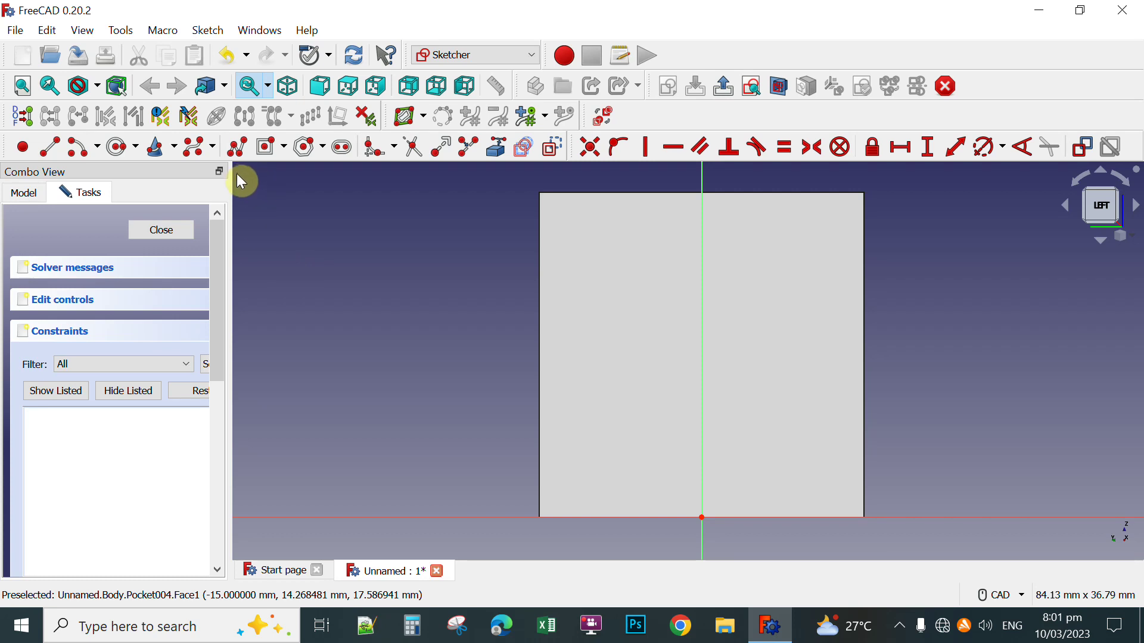
Draw a closed T-shaped polyline profile above the origin, about 14 mm wide and 18 mm tall, with its stem pointing down
click(242, 154)
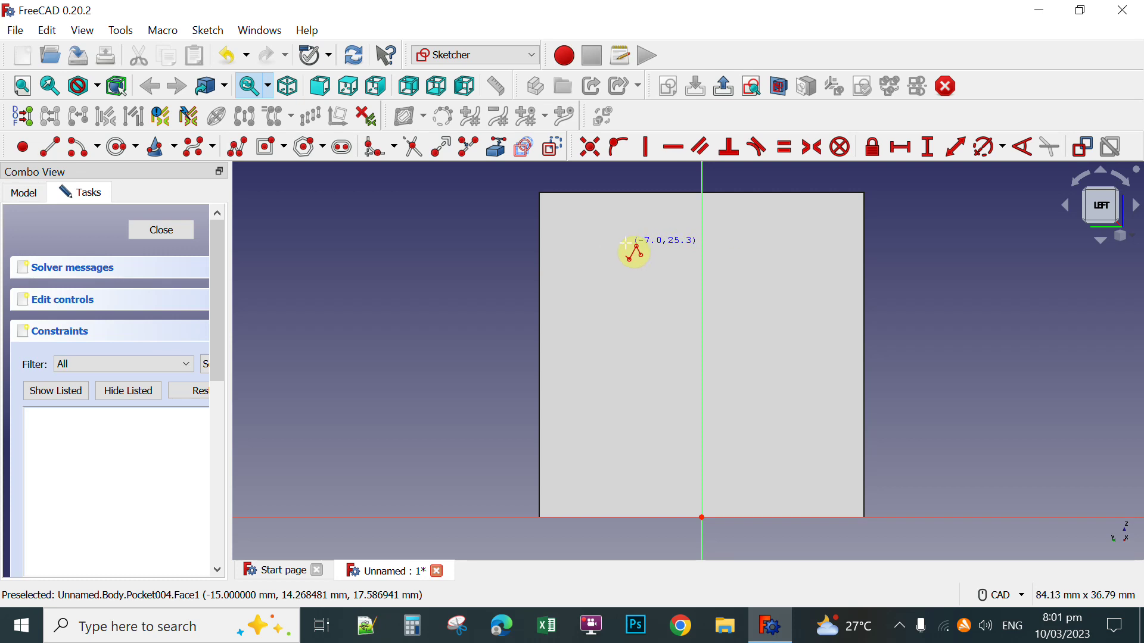
click(772, 244)
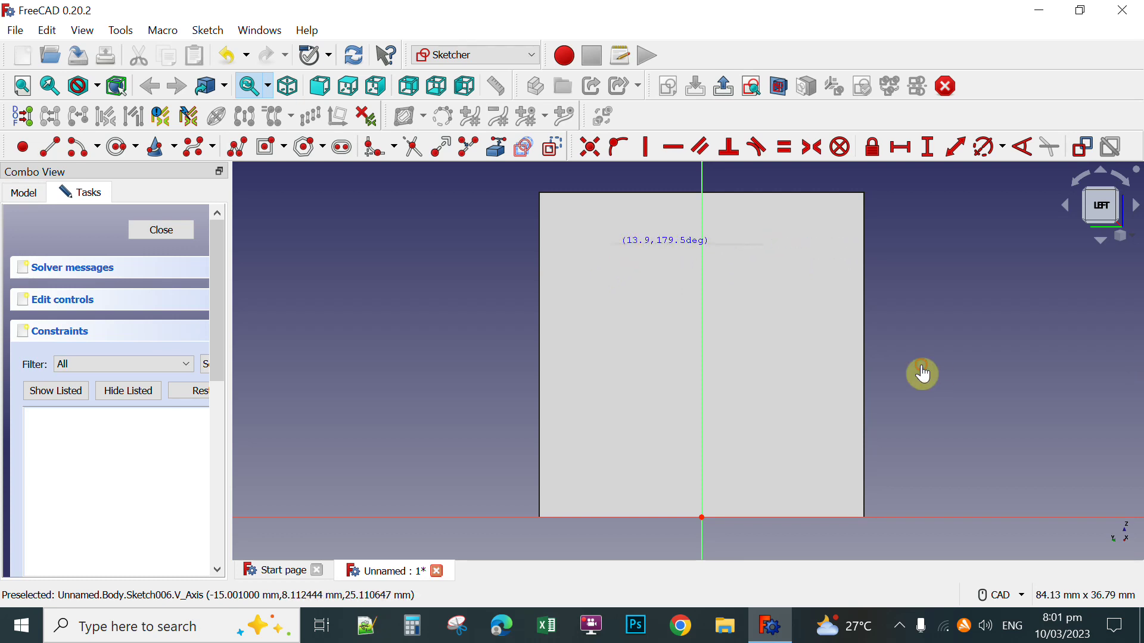
click(614, 245)
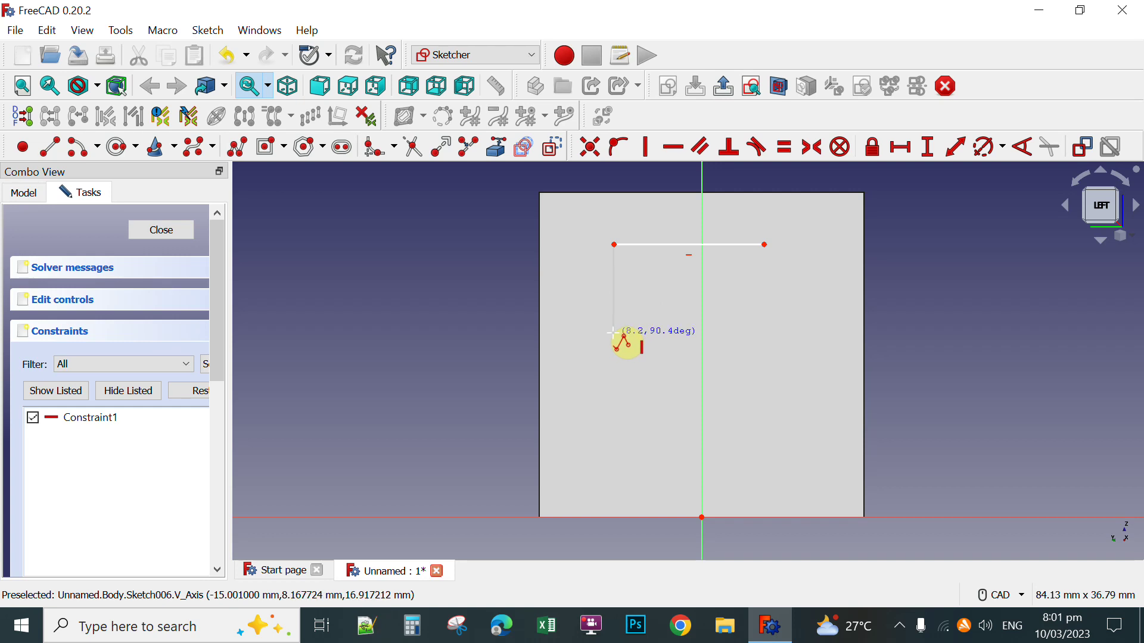
click(614, 293)
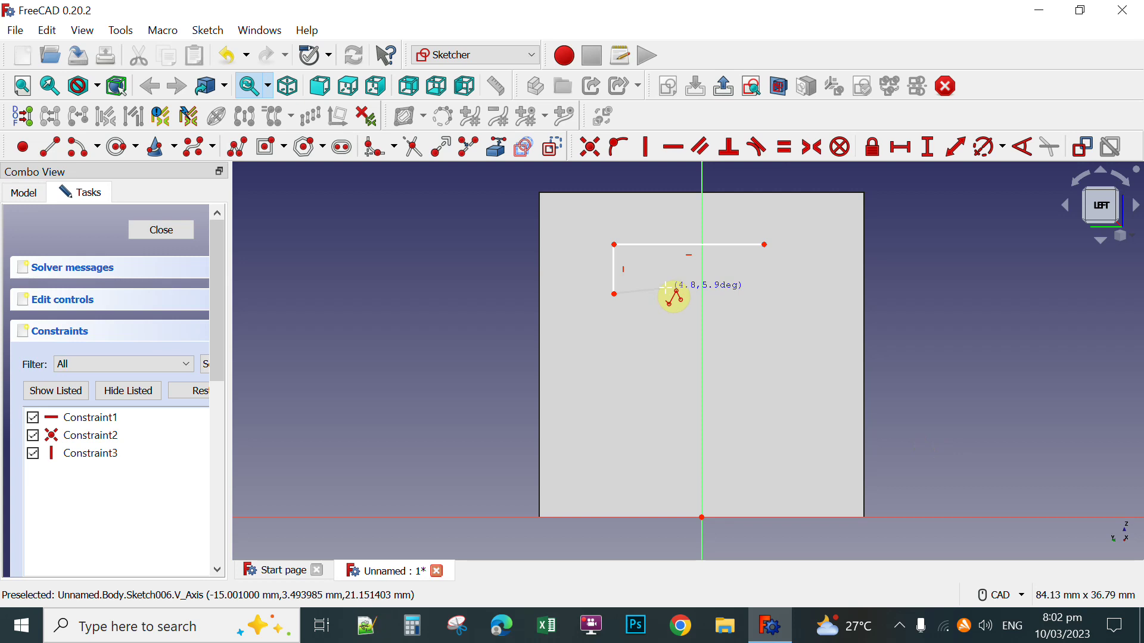
click(671, 293)
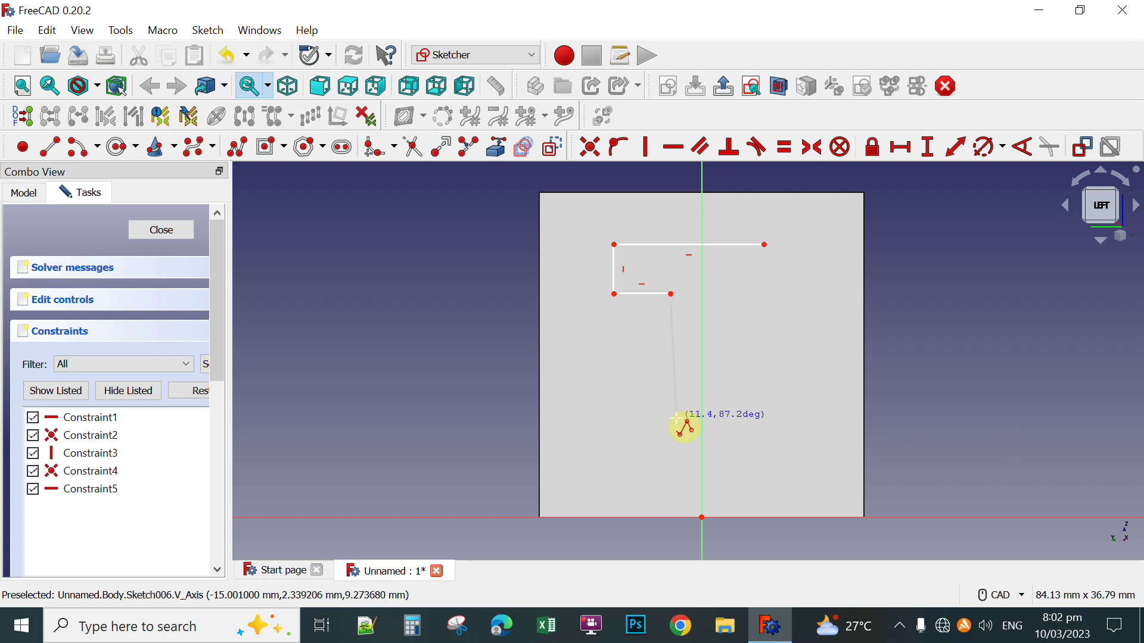
click(671, 440)
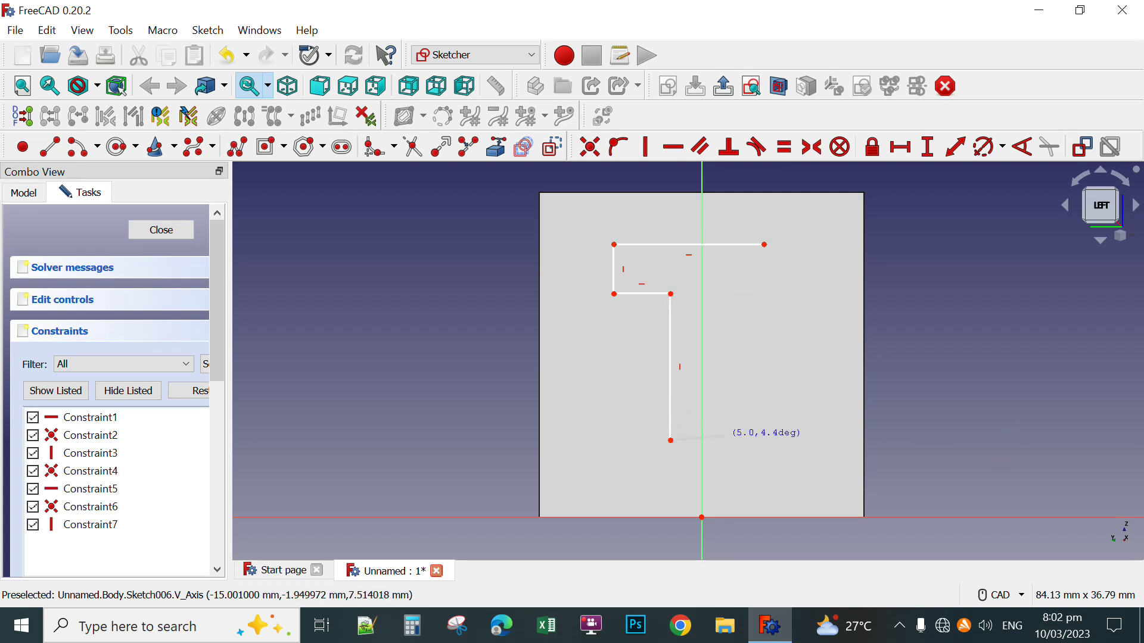
click(724, 436)
click(715, 295)
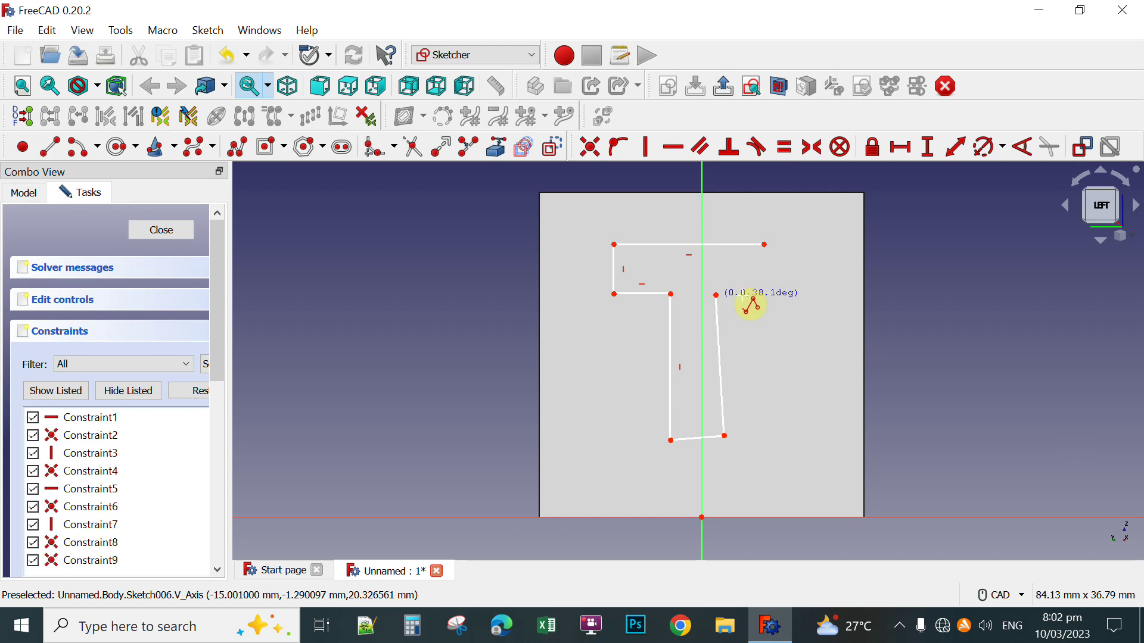
click(763, 298)
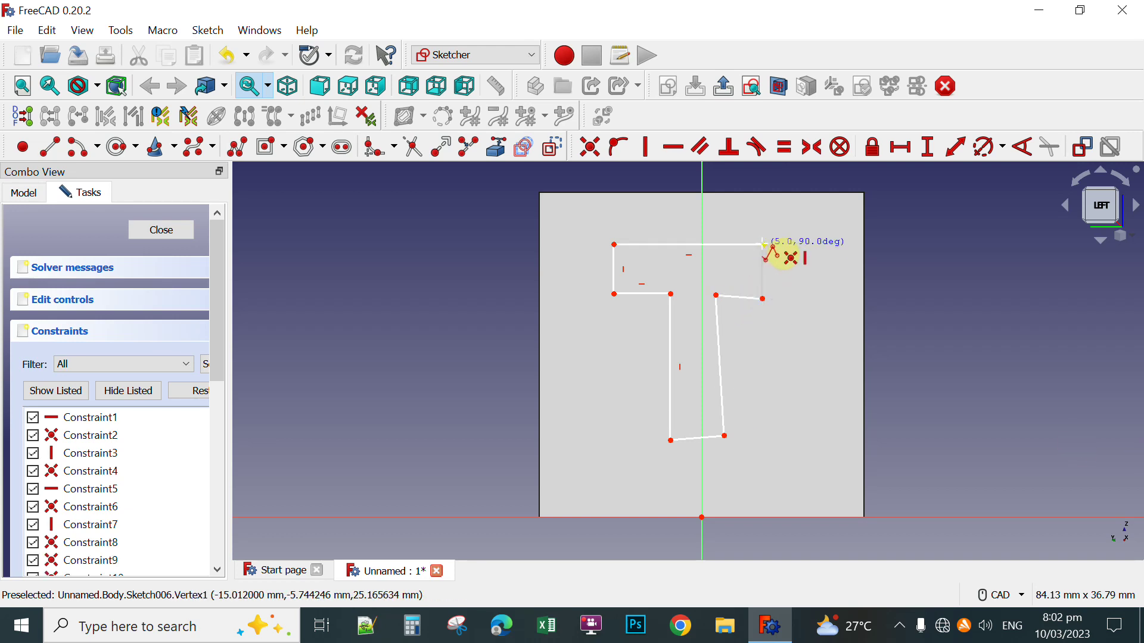
click(763, 244)
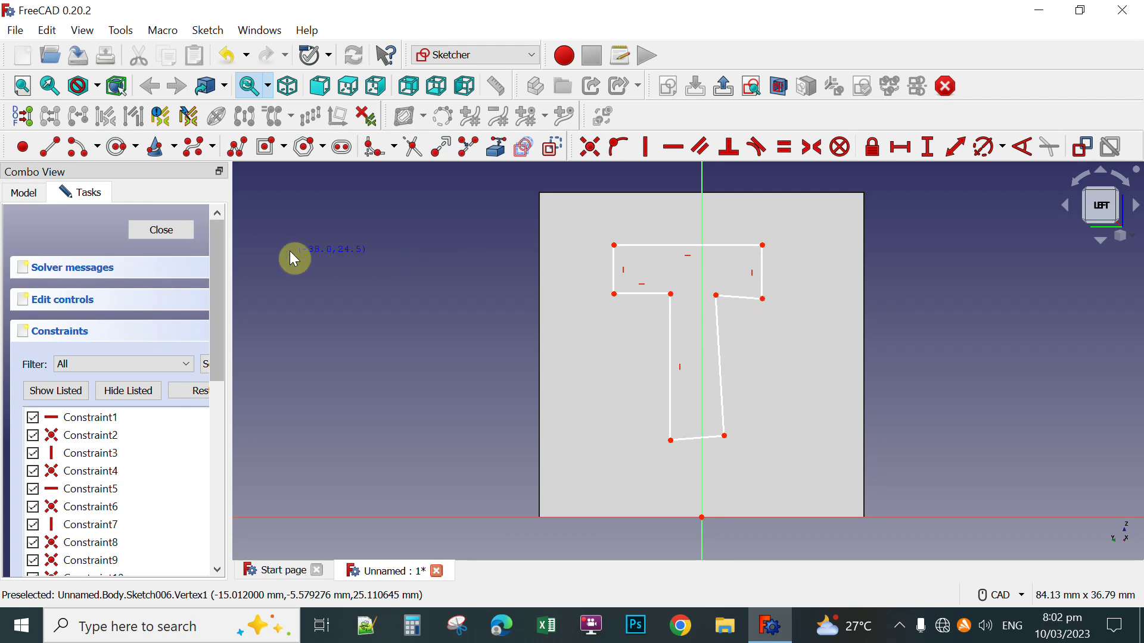
right_click(859, 476)
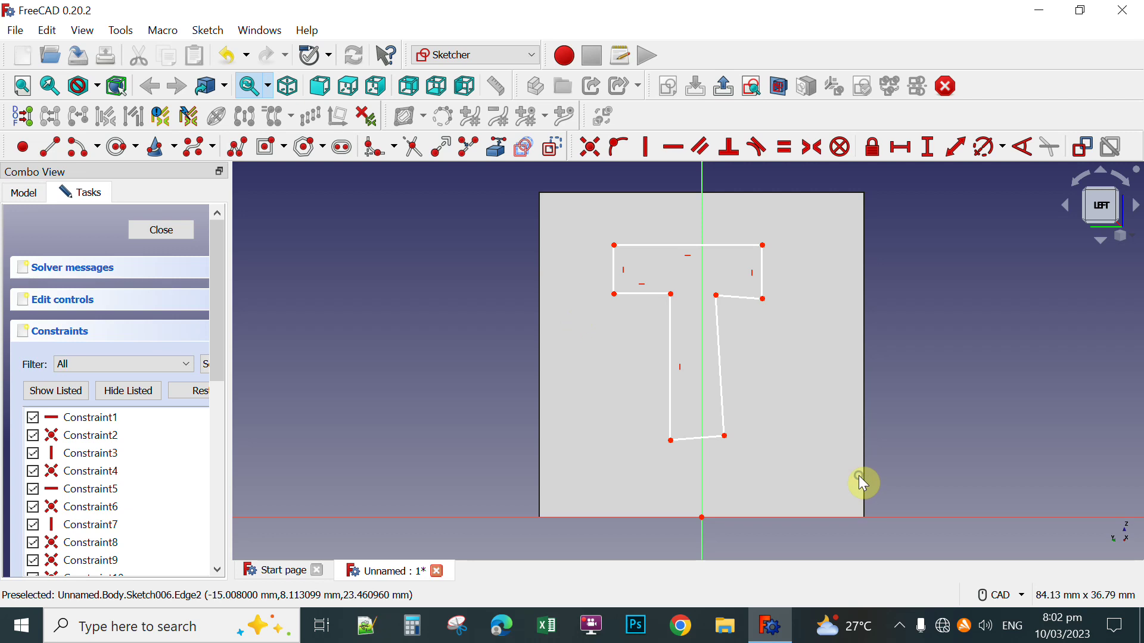
Close the T-shaped sketch and pocket it into the cube's left face to a length of 2 mm
click(178, 233)
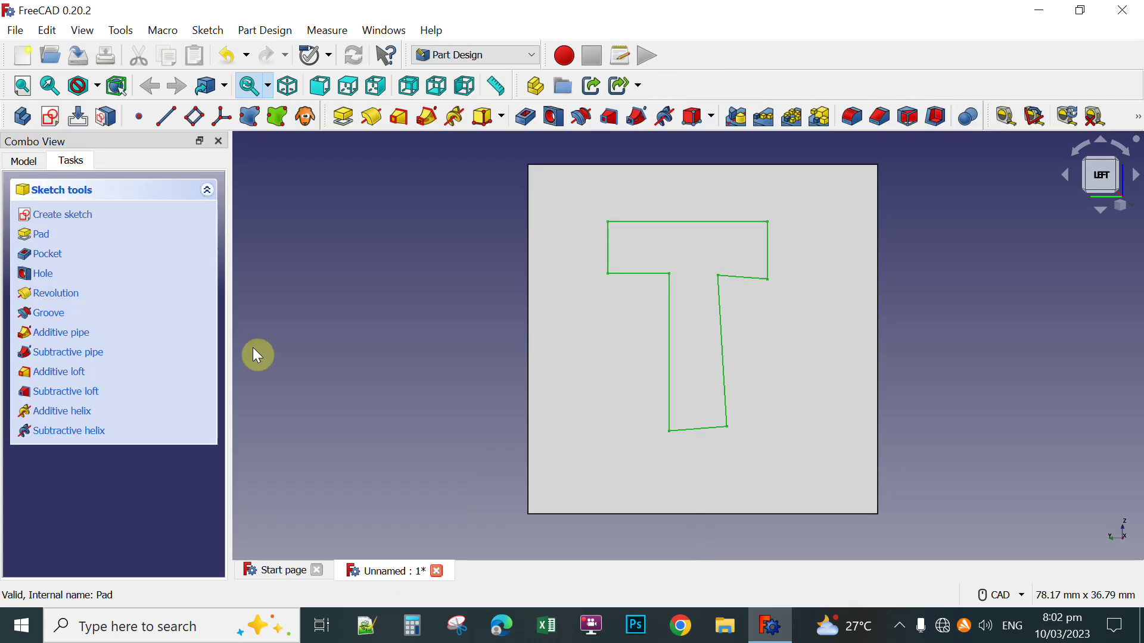
click(526, 119)
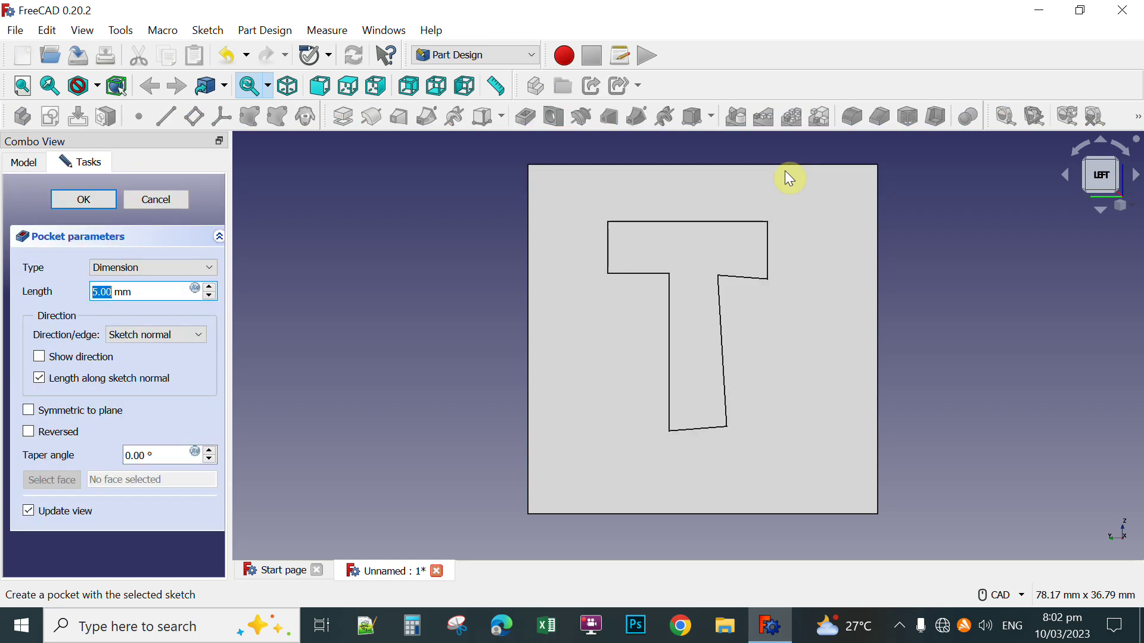
text(2)
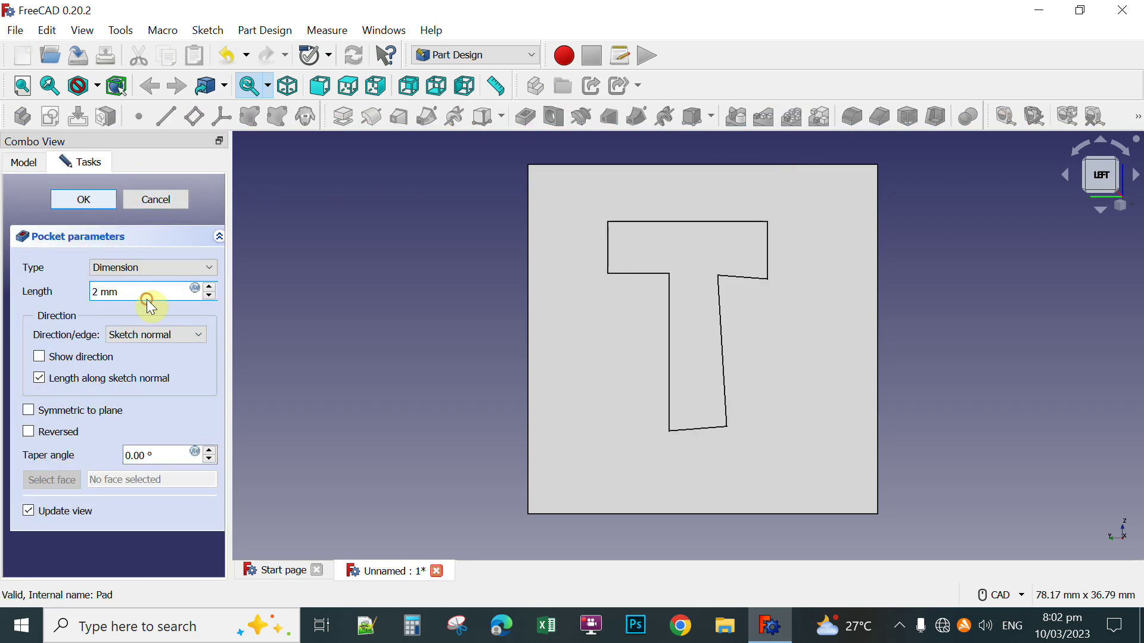
key(Return)
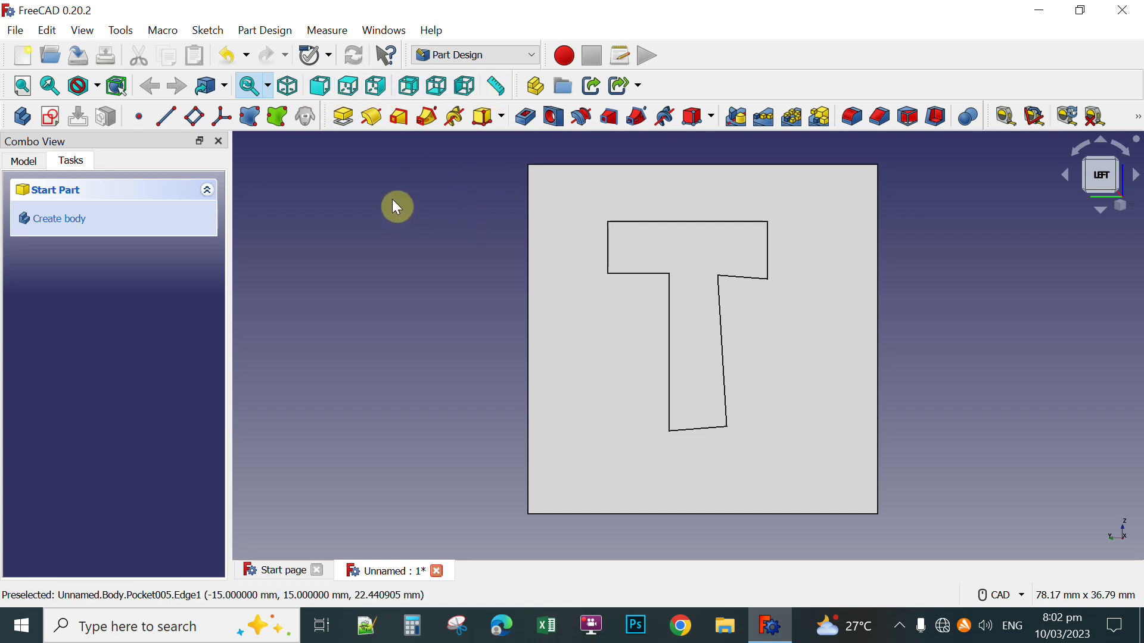
Show the whole cube in isometric view and orbit it to inspect the pockets on its front, left and bottom faces
click(290, 89)
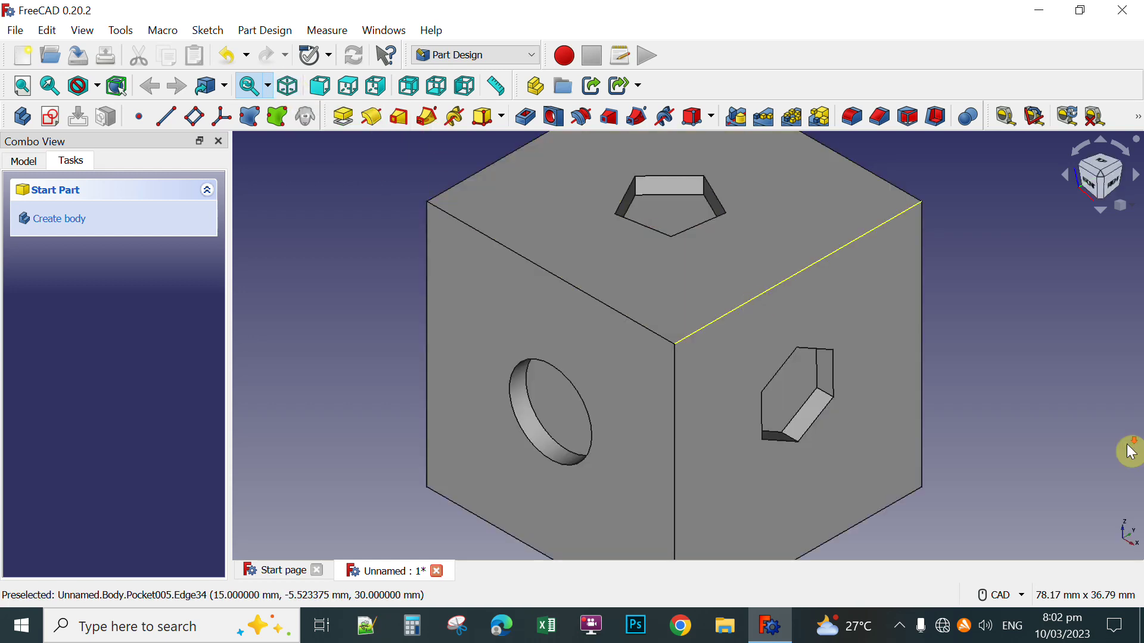
key(v)
key(f)
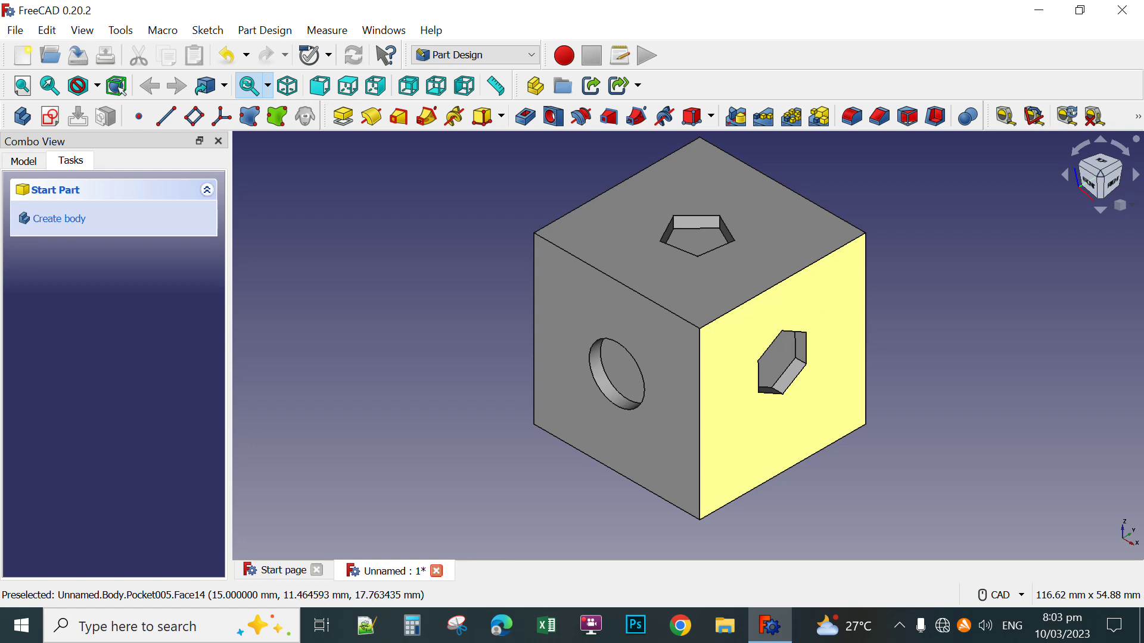
middle_drag(852, 327, 933, 267)
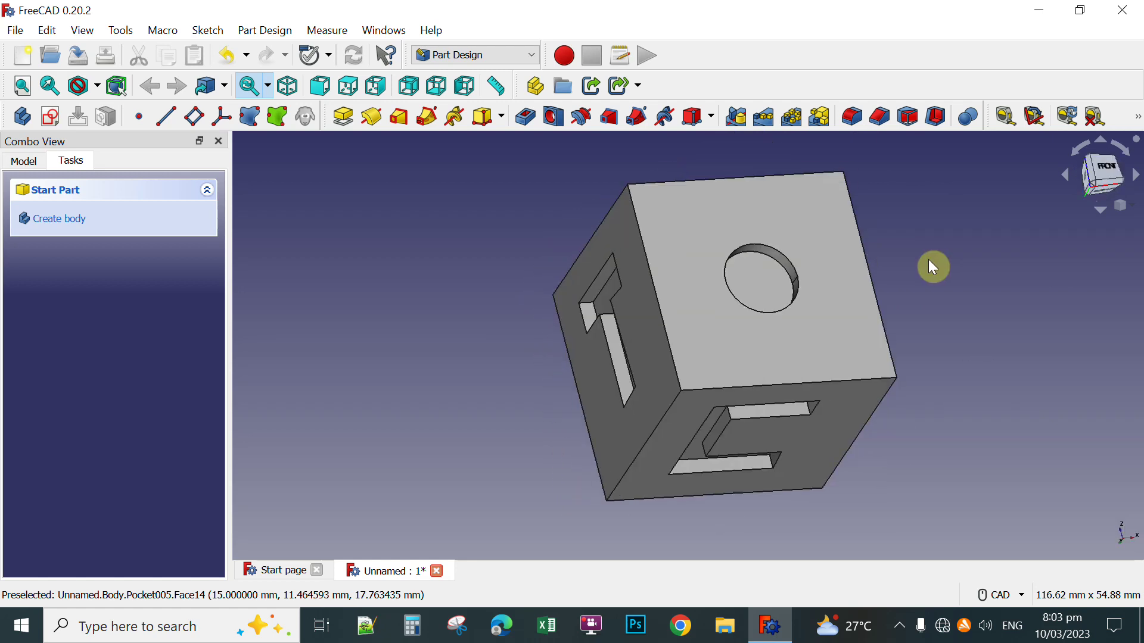